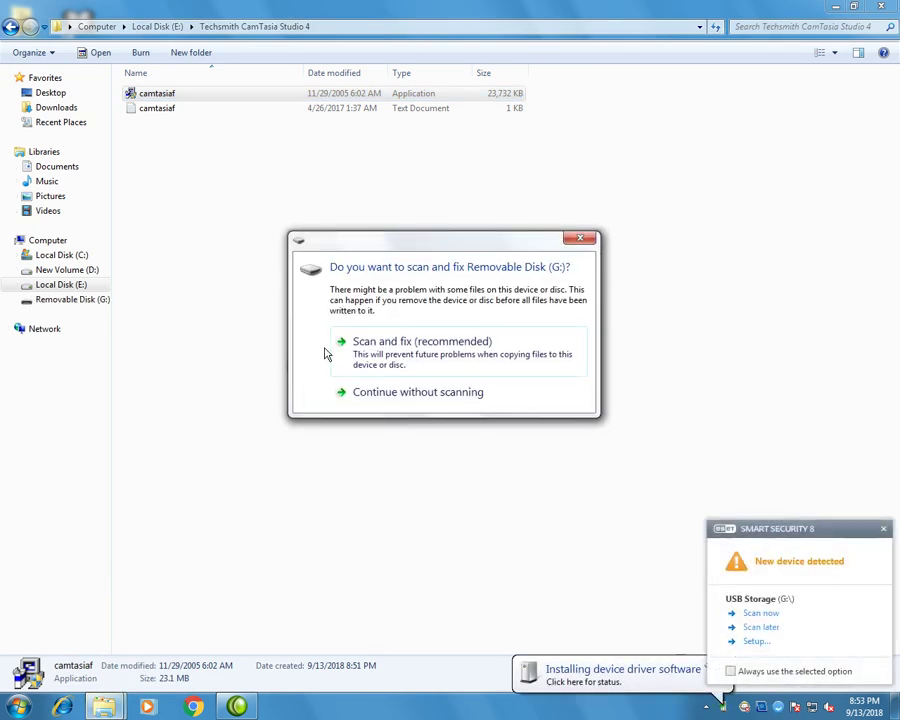
Open the DIT folder on Removable Disk (G:) and dismiss the scan and AutoPlay prompts for Removable Disk (H:).
left_click(72, 300)
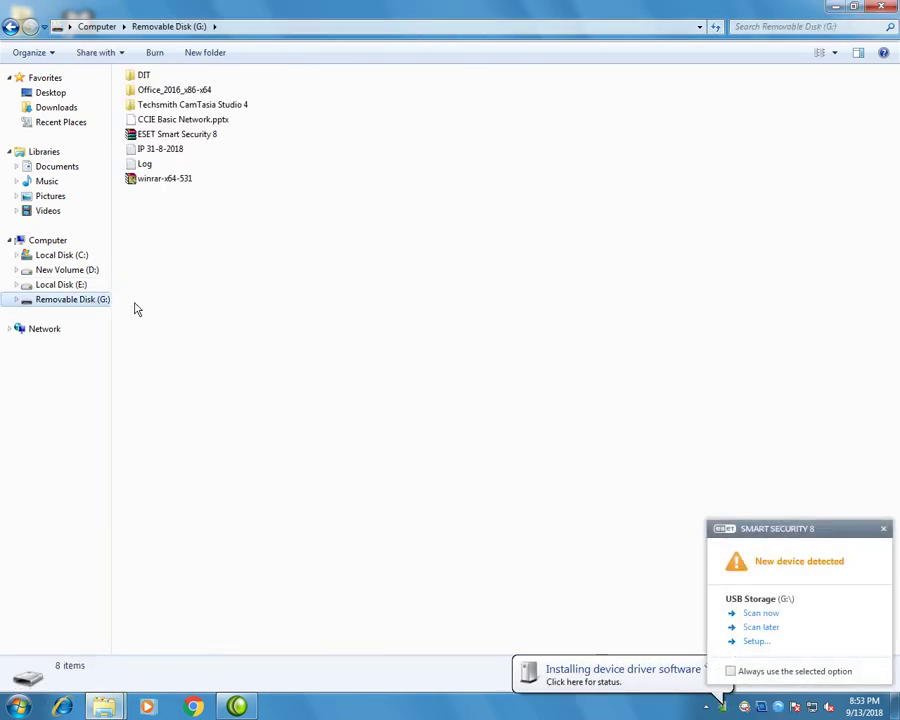
double_click(151, 75)
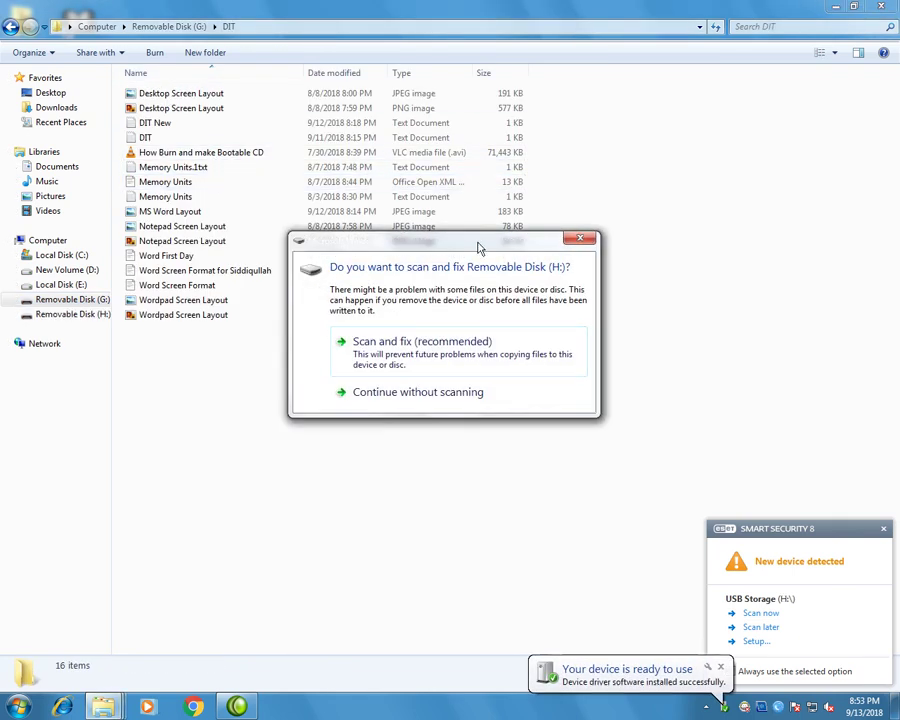
left_click(576, 244)
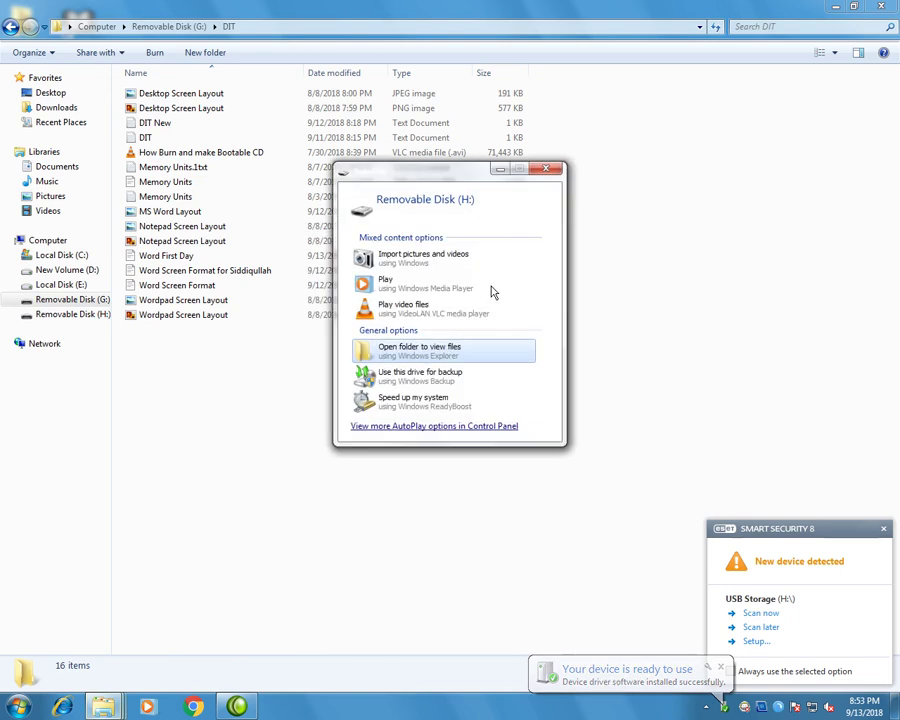
left_click(546, 174)
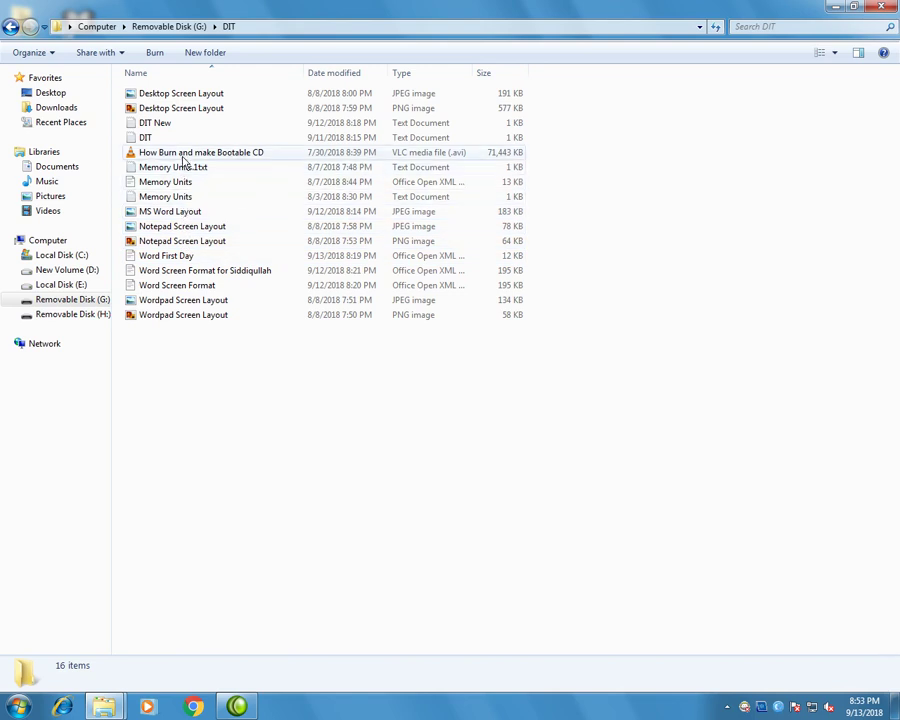
Check the file type and extension of the Word First Day document in its properties, and close them.
left_click(184, 258)
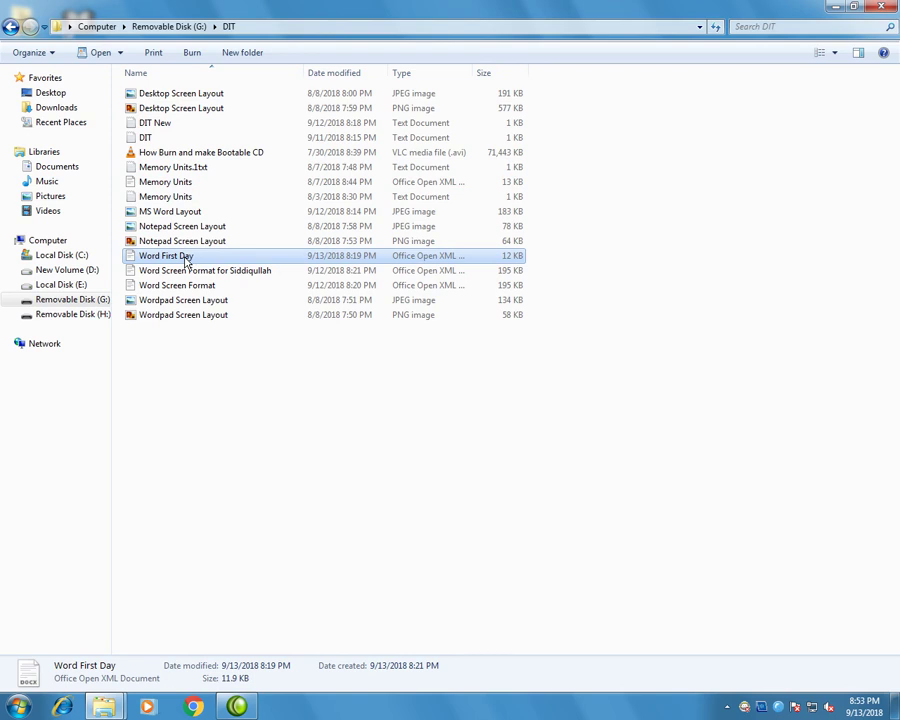
right_click(184, 258)
left_click(239, 553)
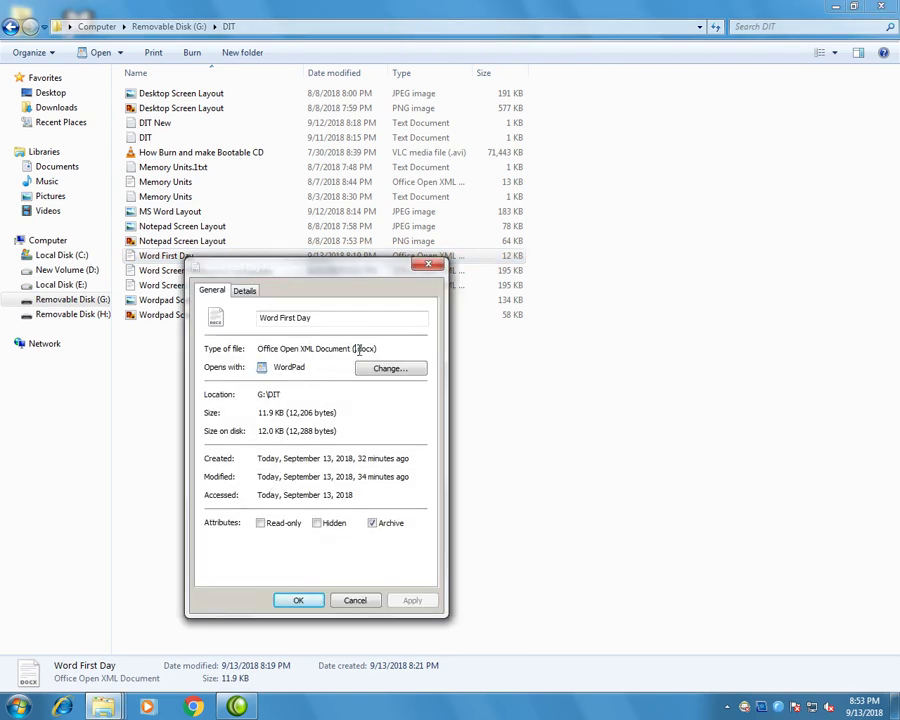
left_click_drag(358, 349, 378, 350)
left_click(439, 271)
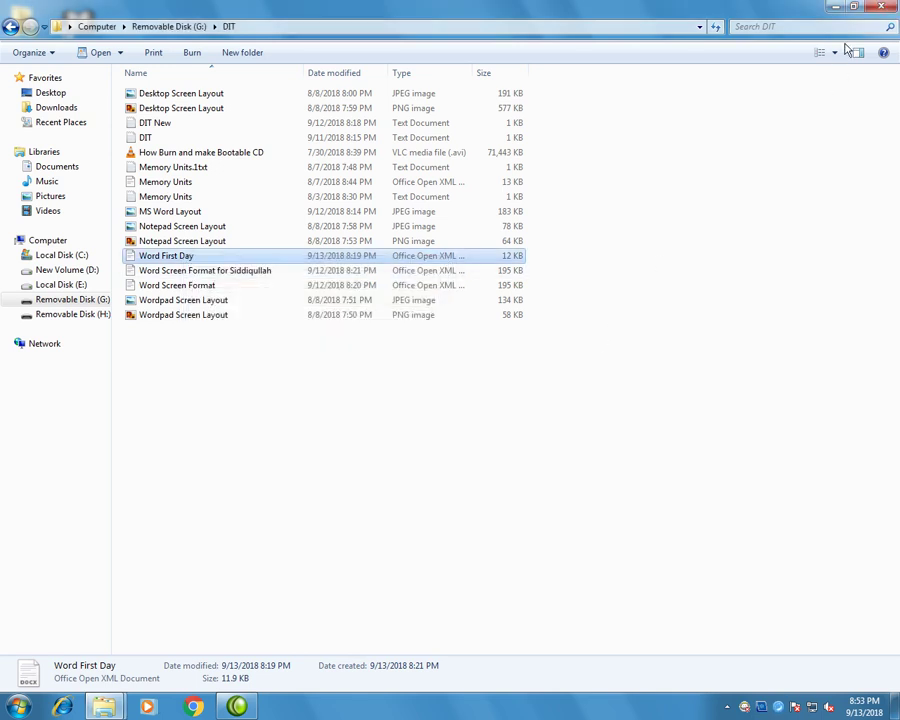
Leave the DIT folder and open the Office_2016_x86-x64 folder on Local Disk (E:).
left_click(9, 27)
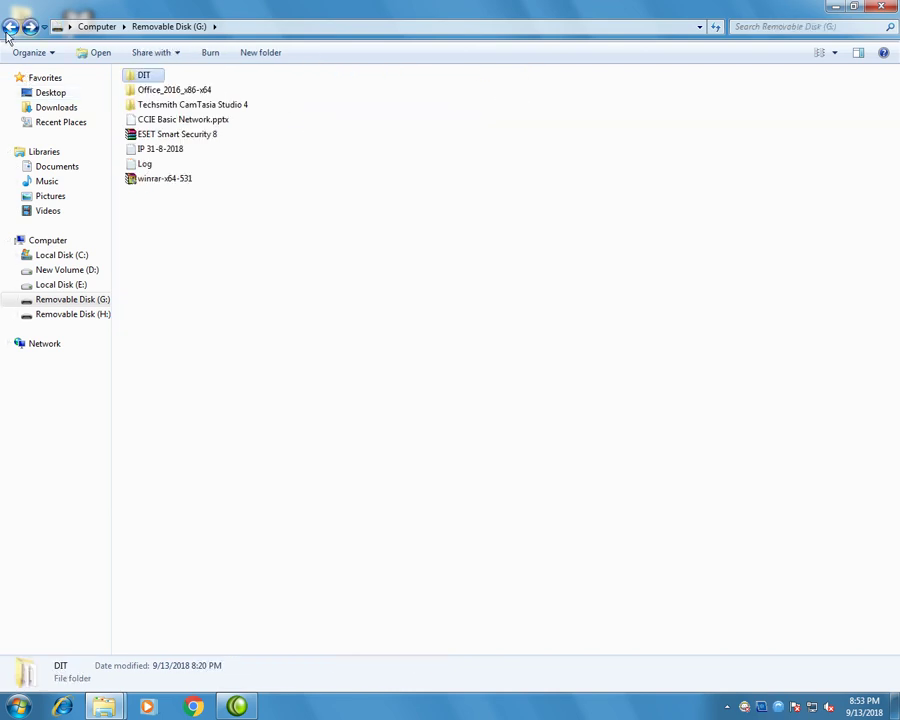
left_click(72, 272)
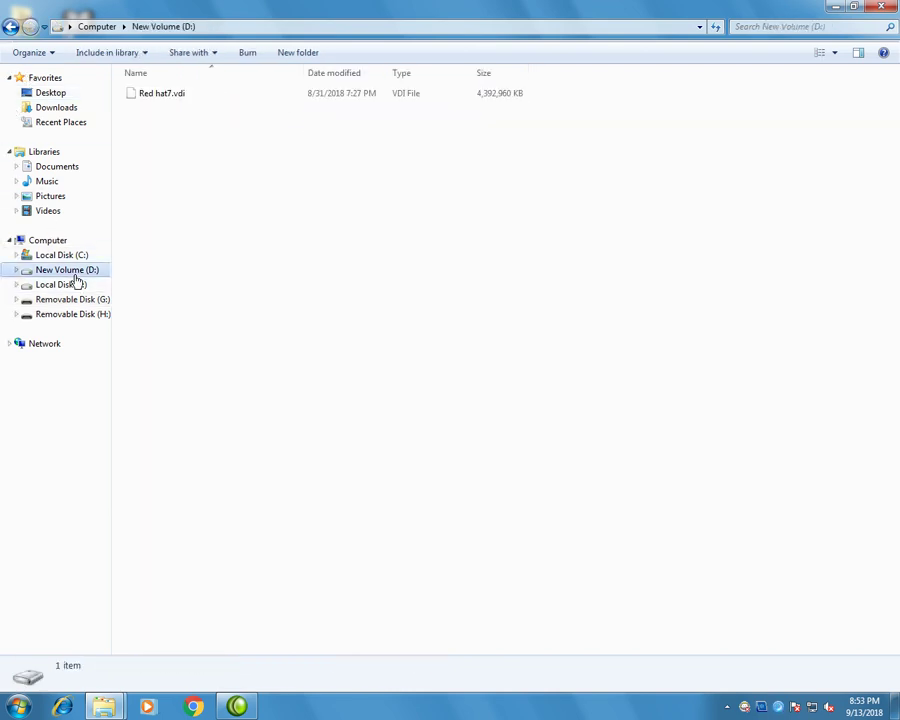
left_click(79, 287)
left_click(80, 300)
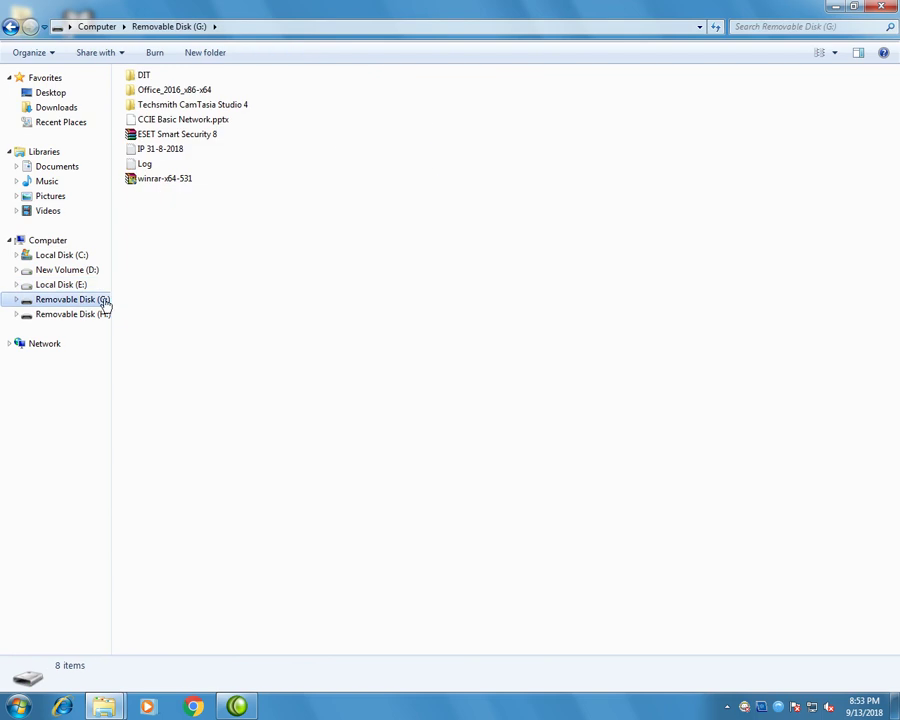
left_click(78, 270)
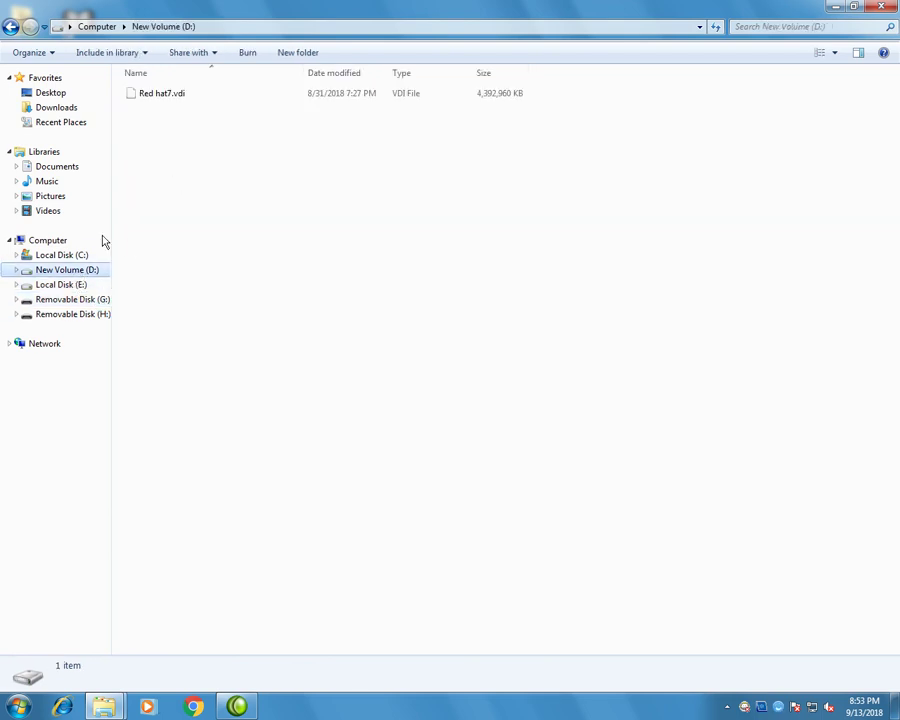
left_click(72, 285)
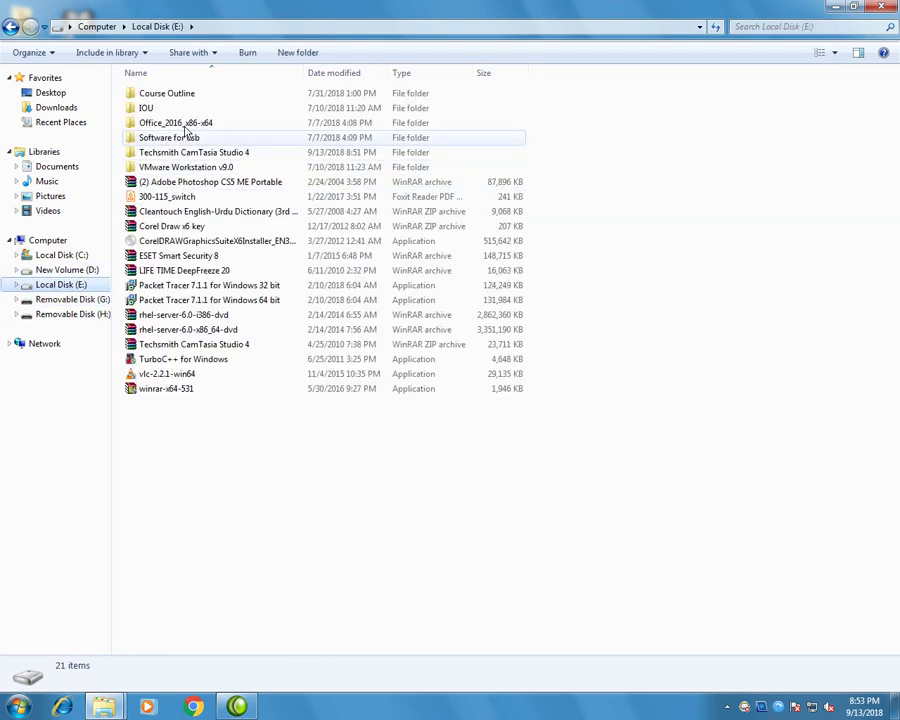
double_click(185, 125)
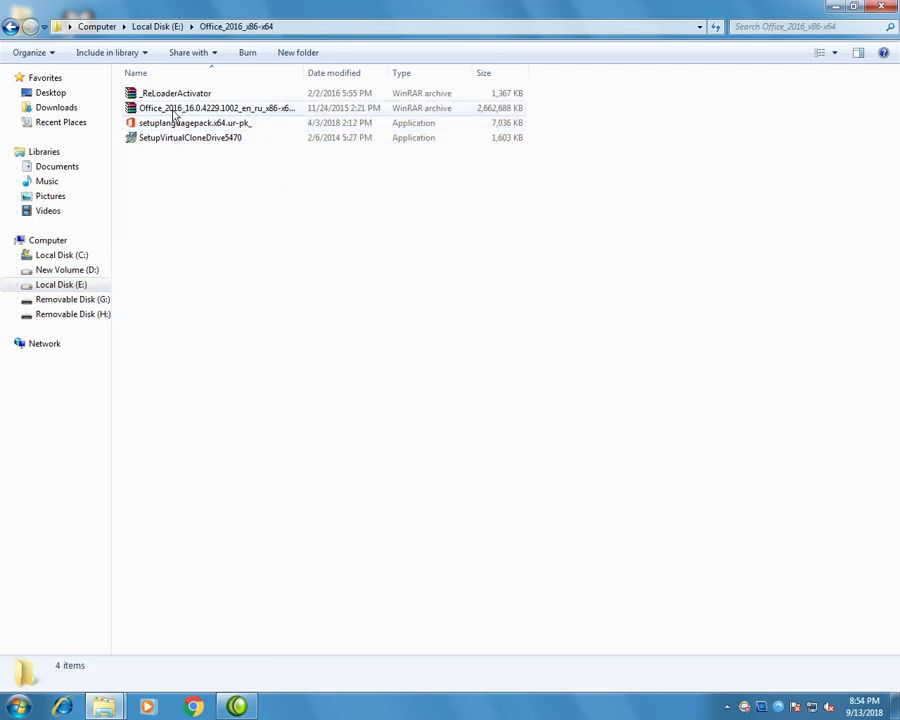
Open the Office_2016_16.0.4229.1002 archive in WinRAR, dismiss the extra popup window, and run O16Setup.exe from it.
double_click(175, 108)
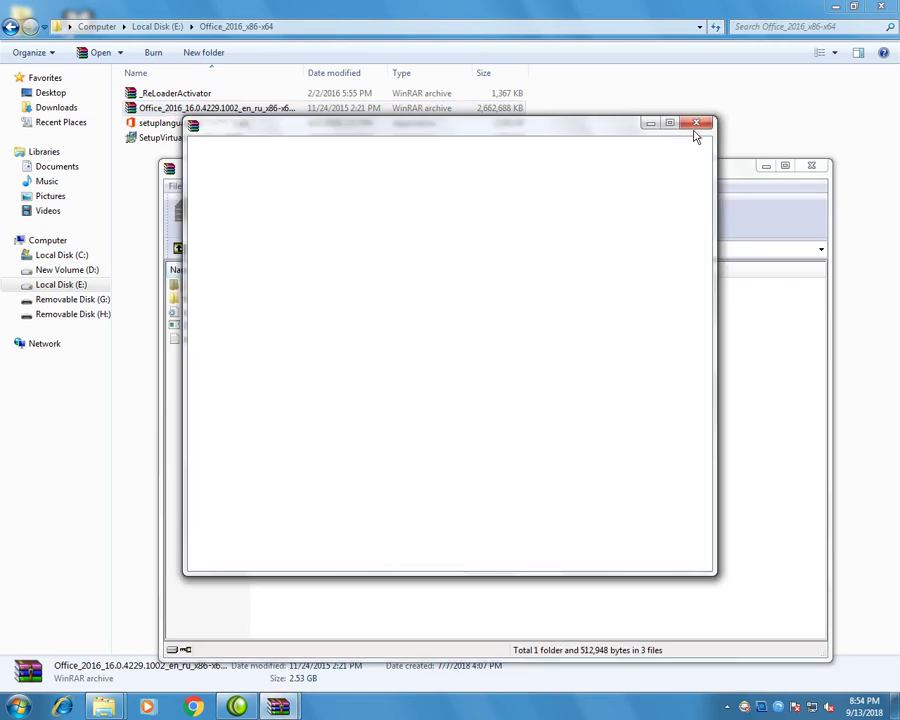
left_click(695, 125)
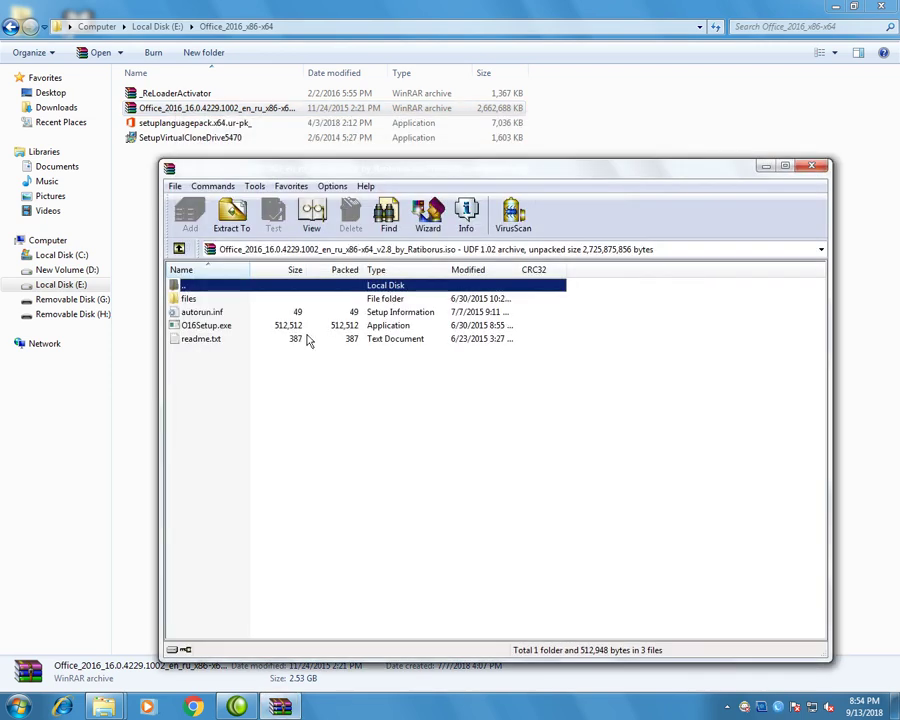
double_click(200, 327)
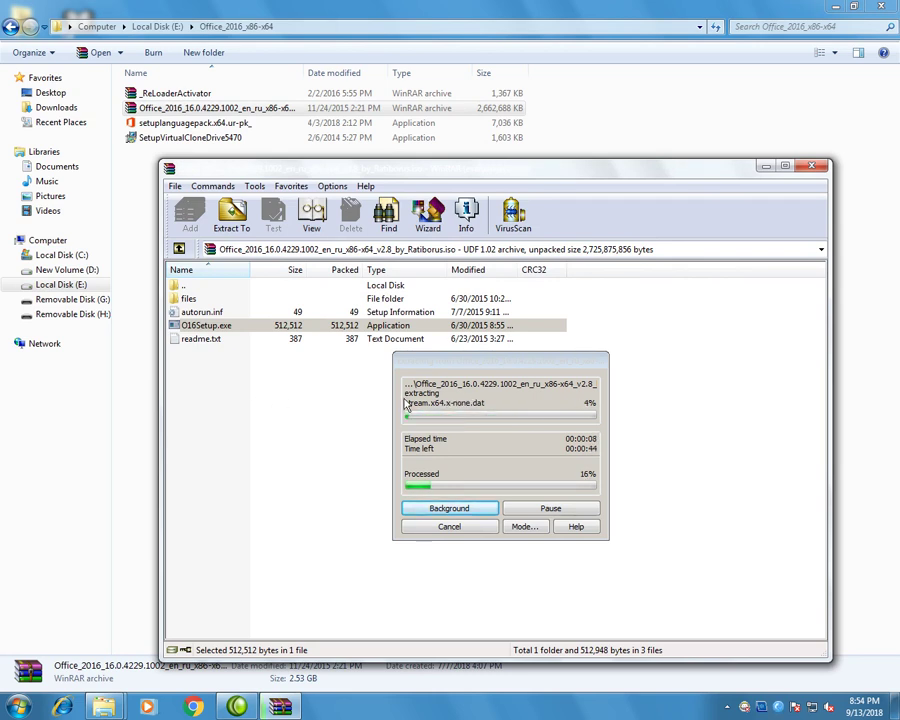
left_click(727, 707)
left_click(714, 634)
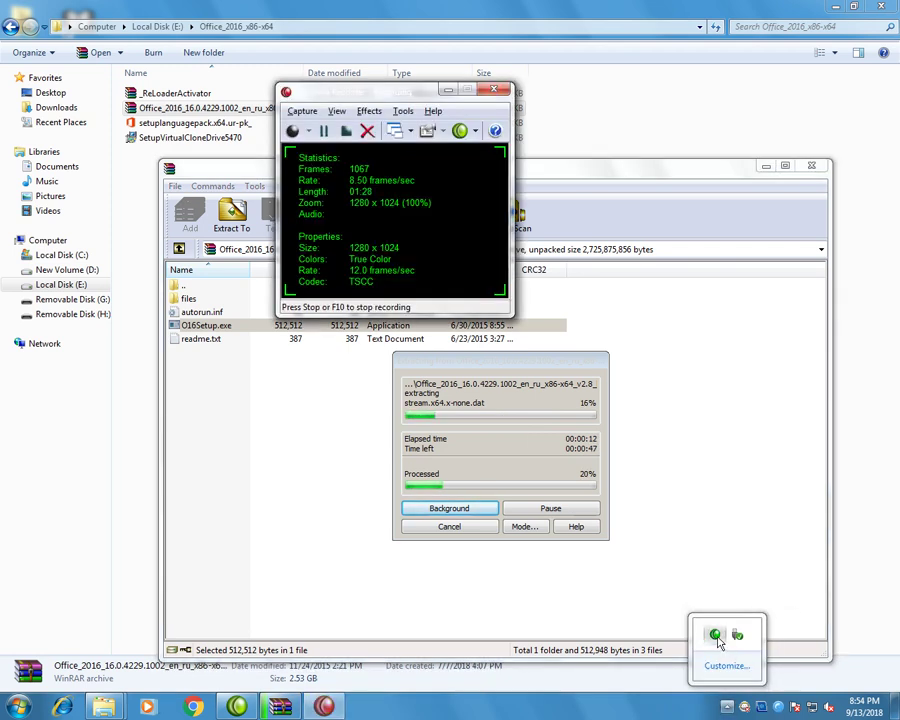
left_click(322, 133)
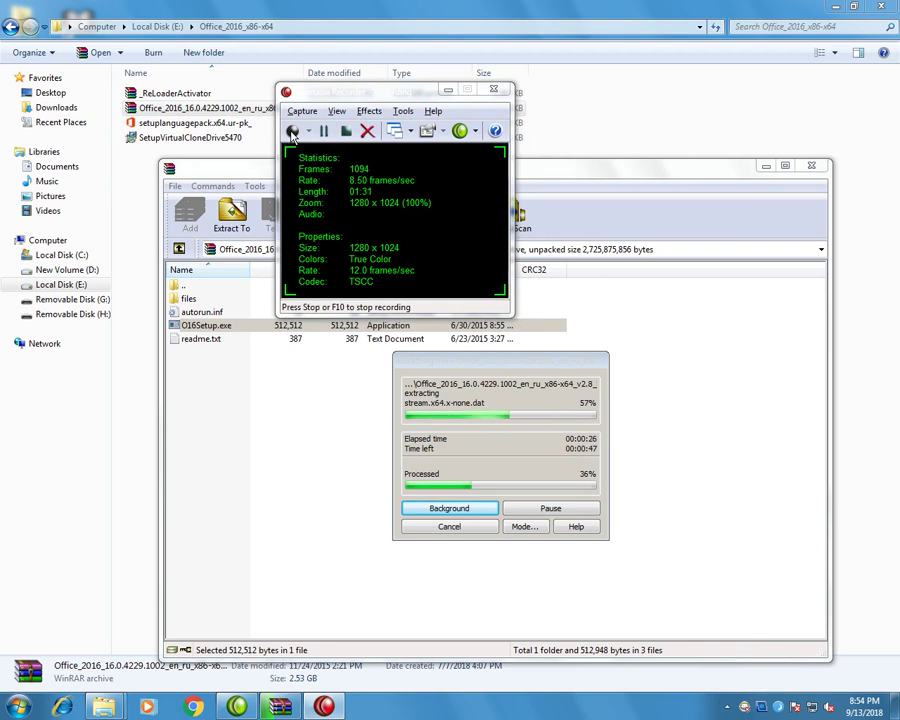
left_click(322, 133)
left_click(293, 133)
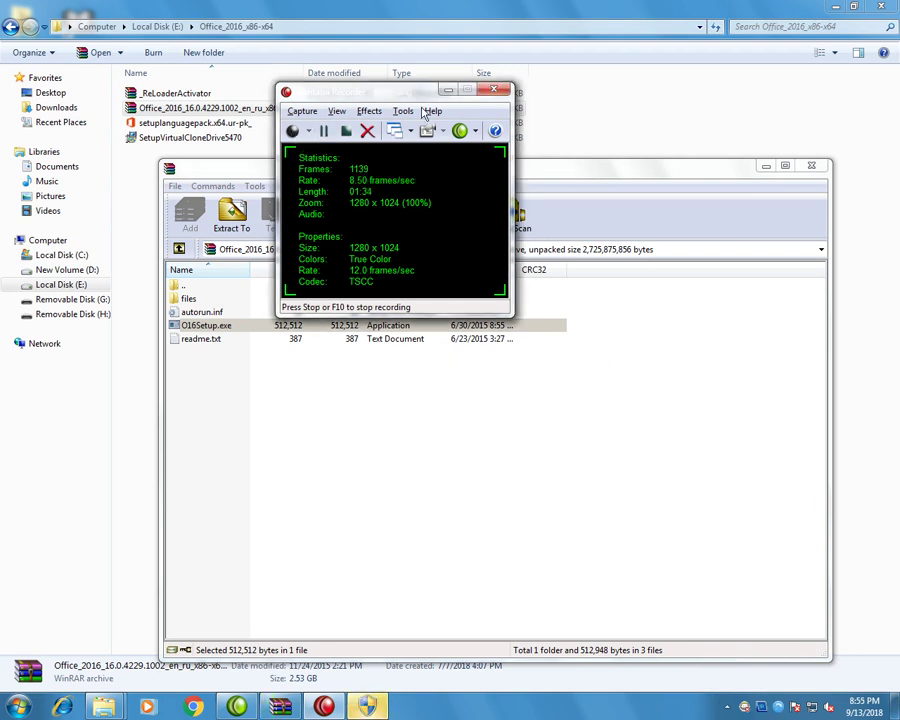
left_click(448, 91)
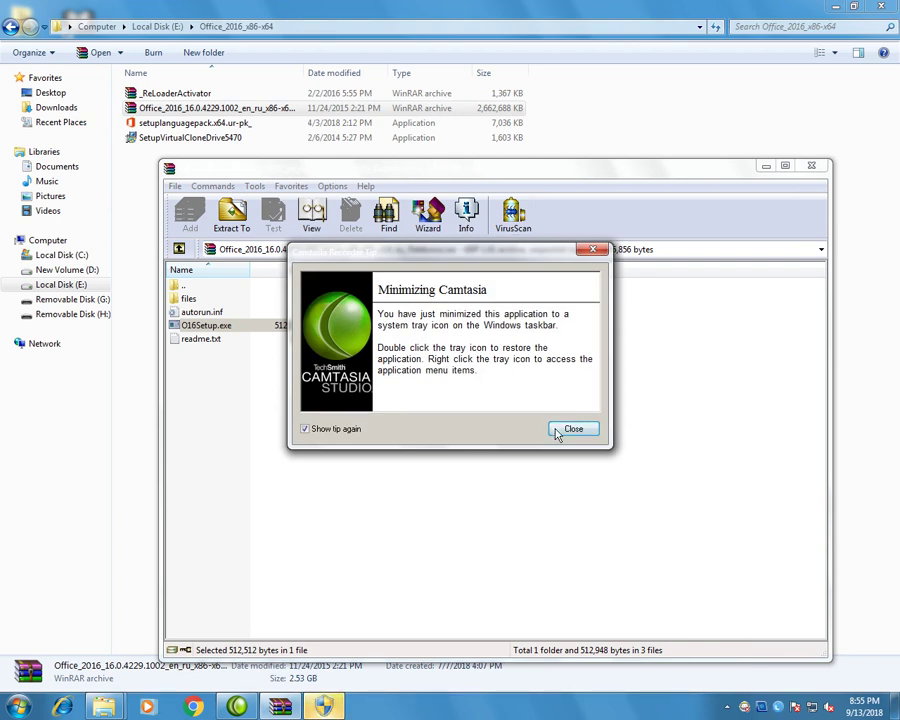
key("Return")
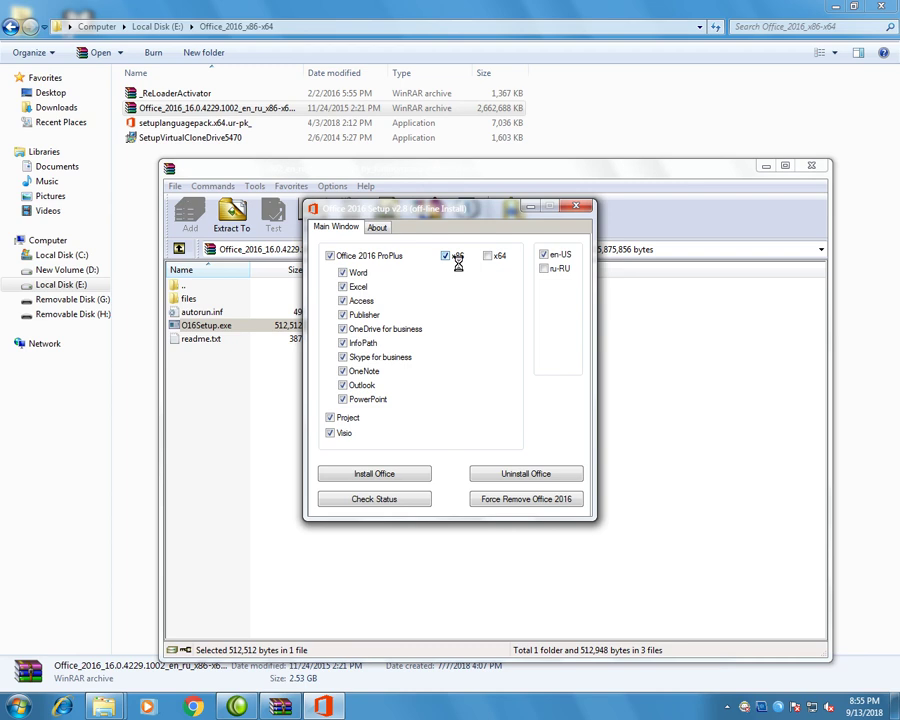
Minimize the Office 2016 setup, WinRAR and folder windows to reach the desktop.
left_click(528, 207)
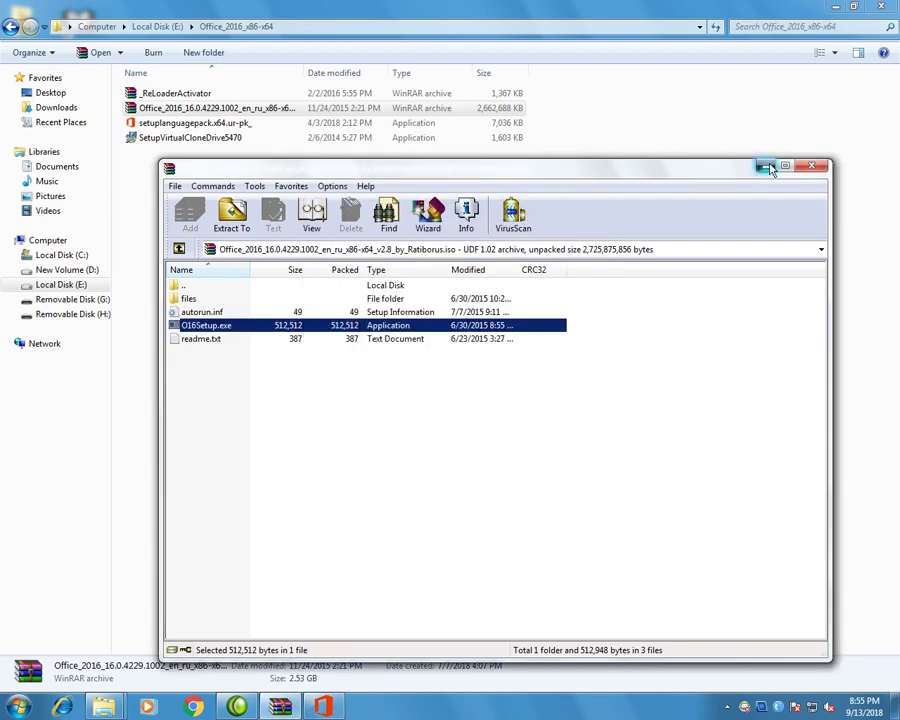
left_click(766, 166)
left_click(836, 6)
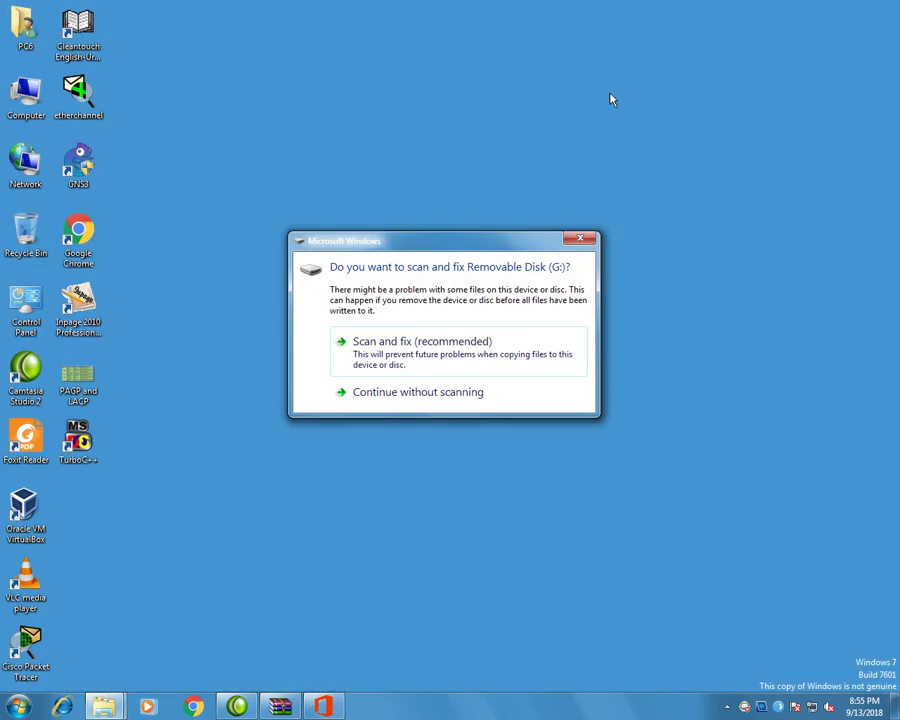
right_click(58, 106)
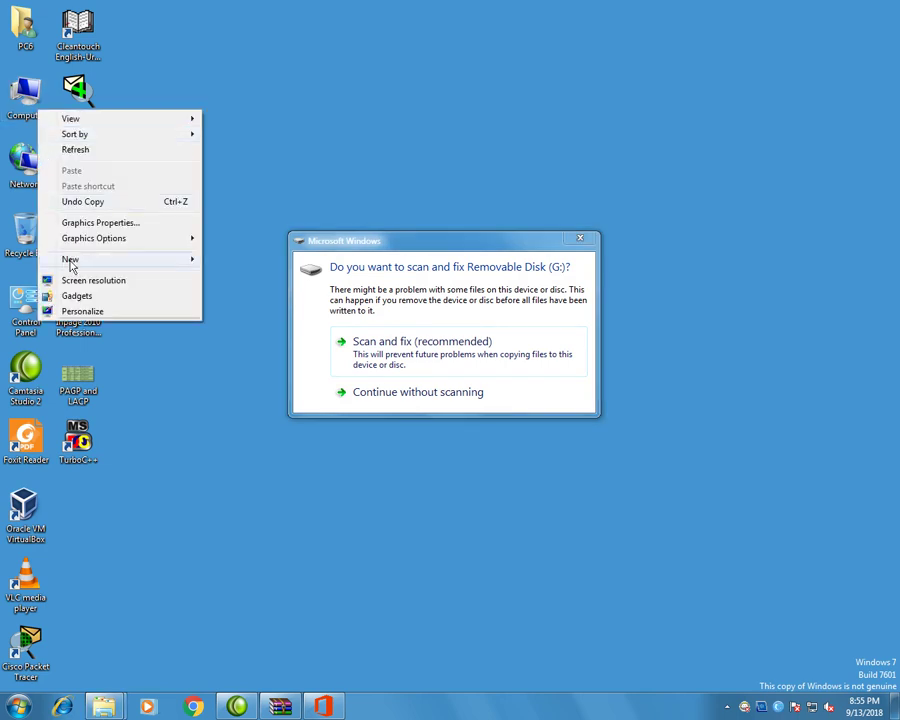
left_click(114, 310)
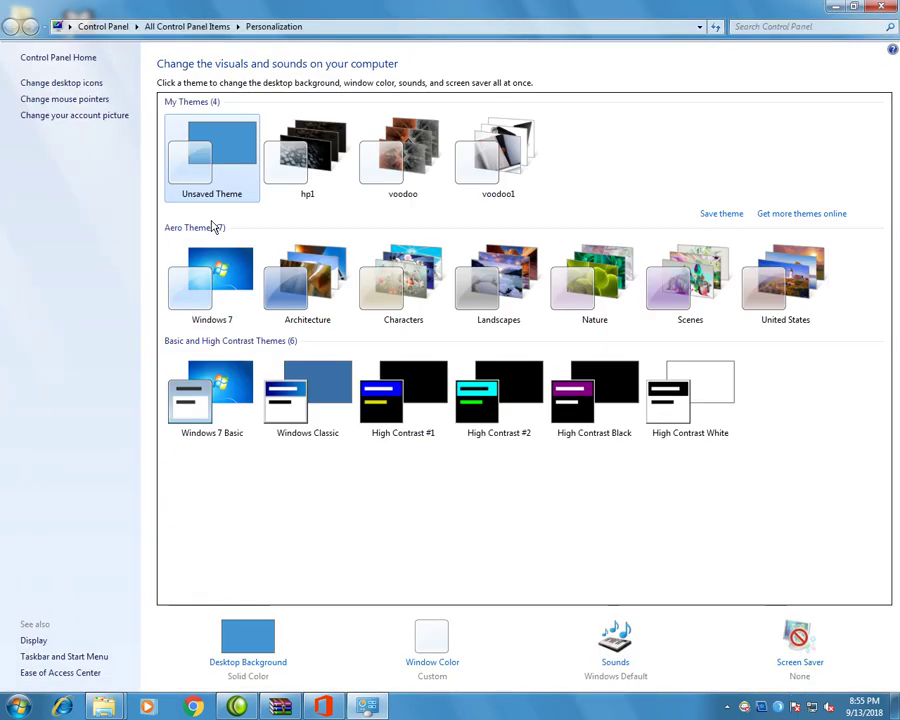
left_click(881, 7)
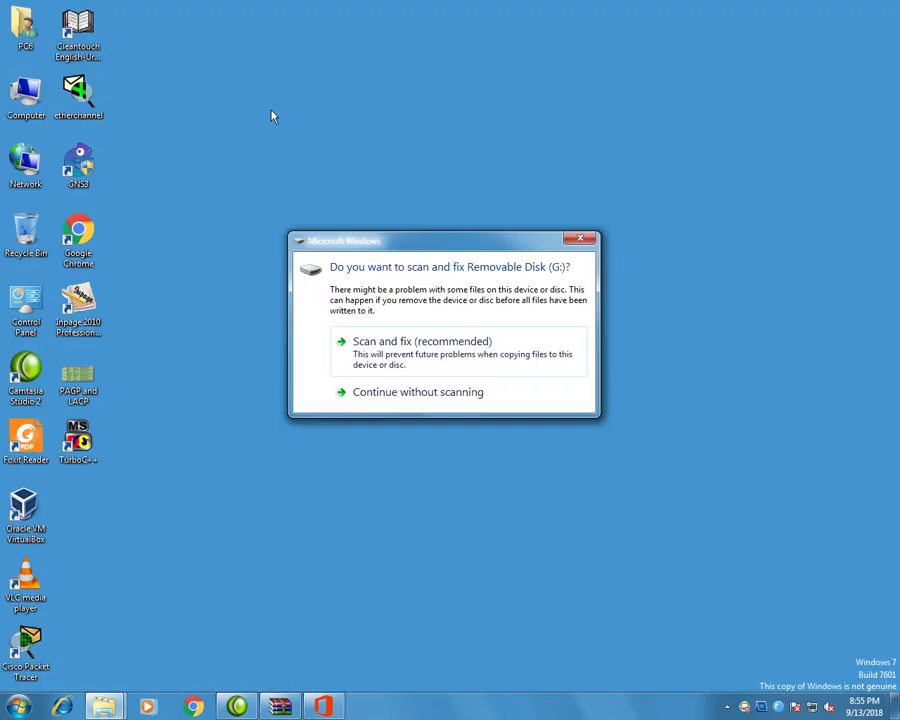
Check the system type in the Computer's system properties and close the window.
right_click(33, 116)
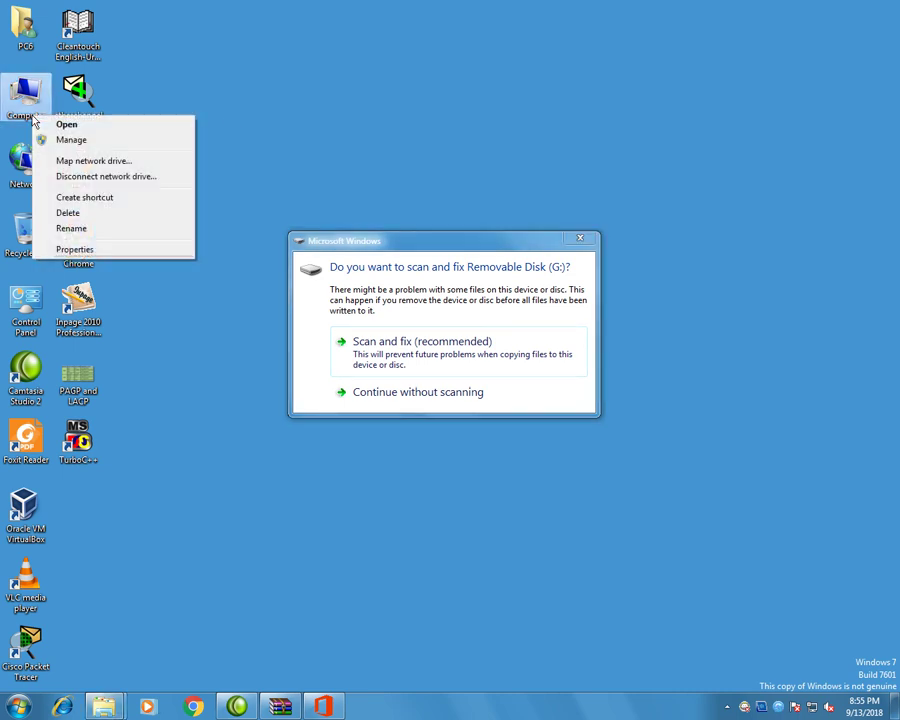
left_click(75, 249)
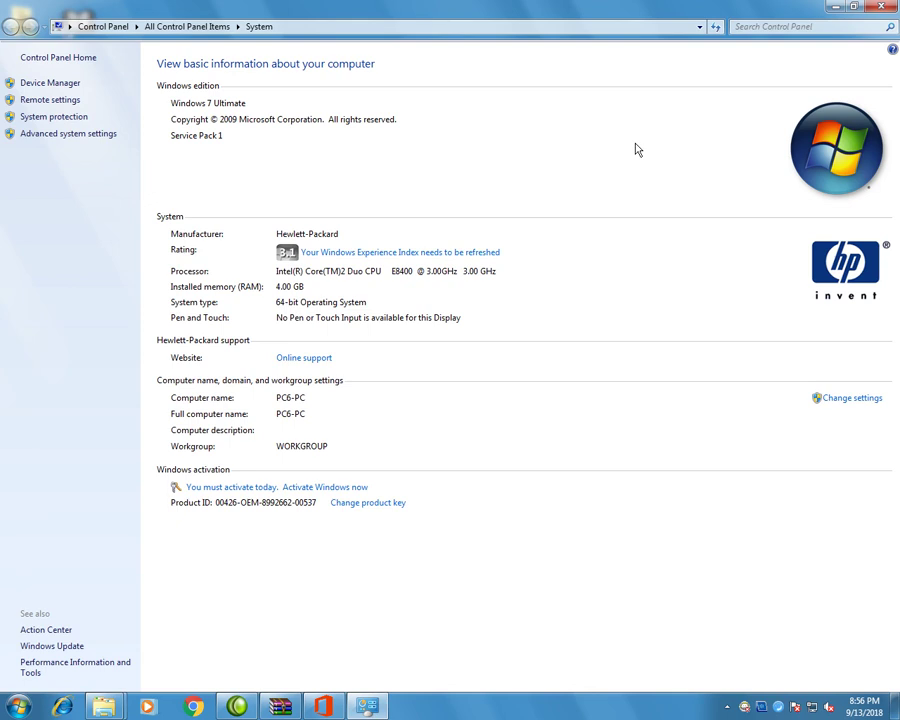
key("alt+F4")
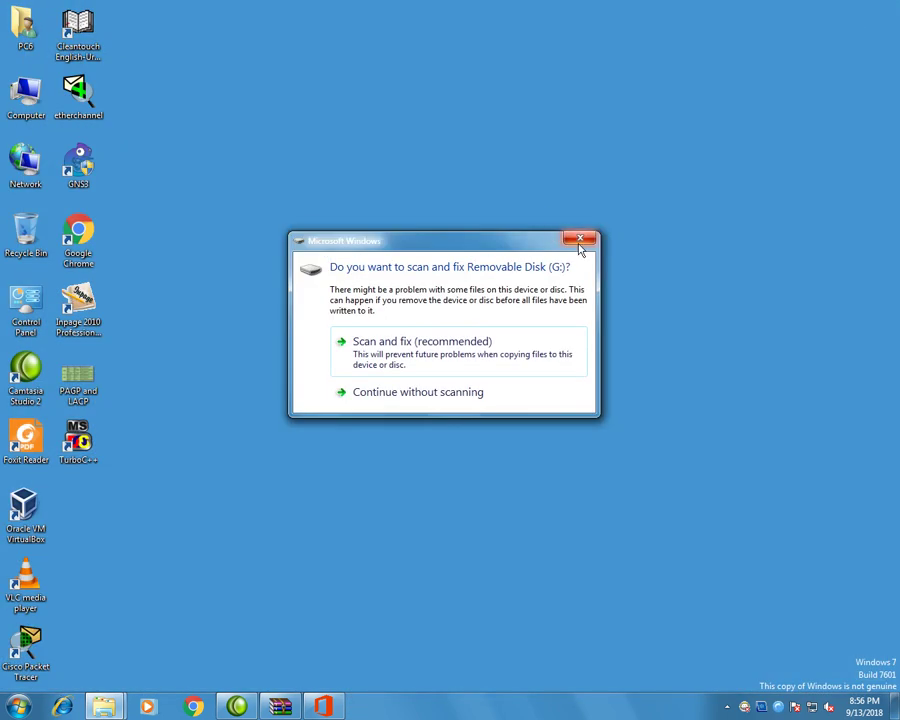
Dismiss the scan prompt for Removable Disk (G:) and restore the Office 2016 setup window.
left_click(578, 240)
left_click(557, 170)
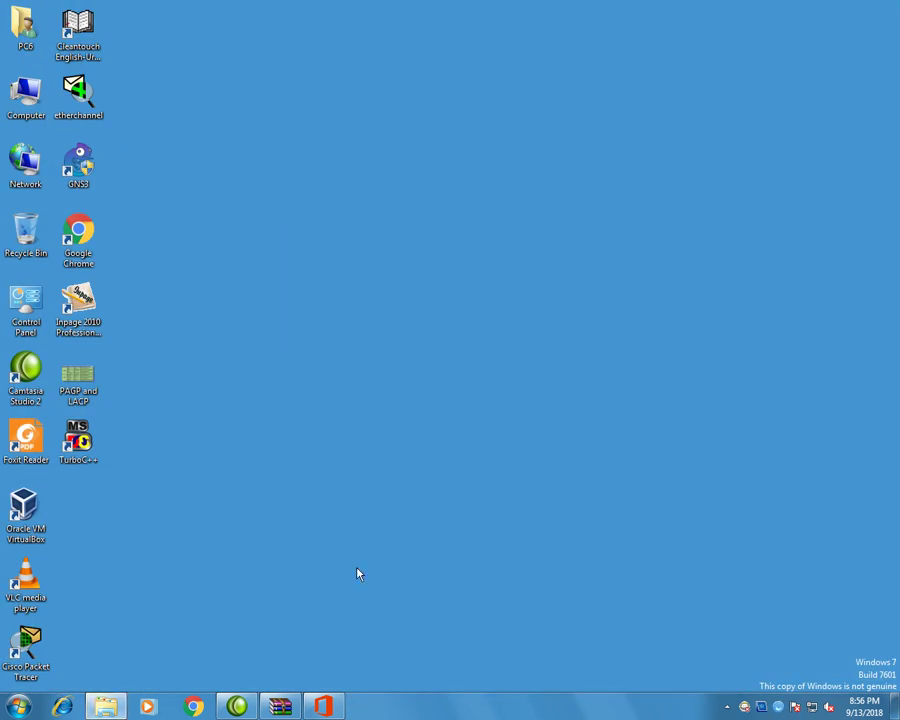
left_click(322, 704)
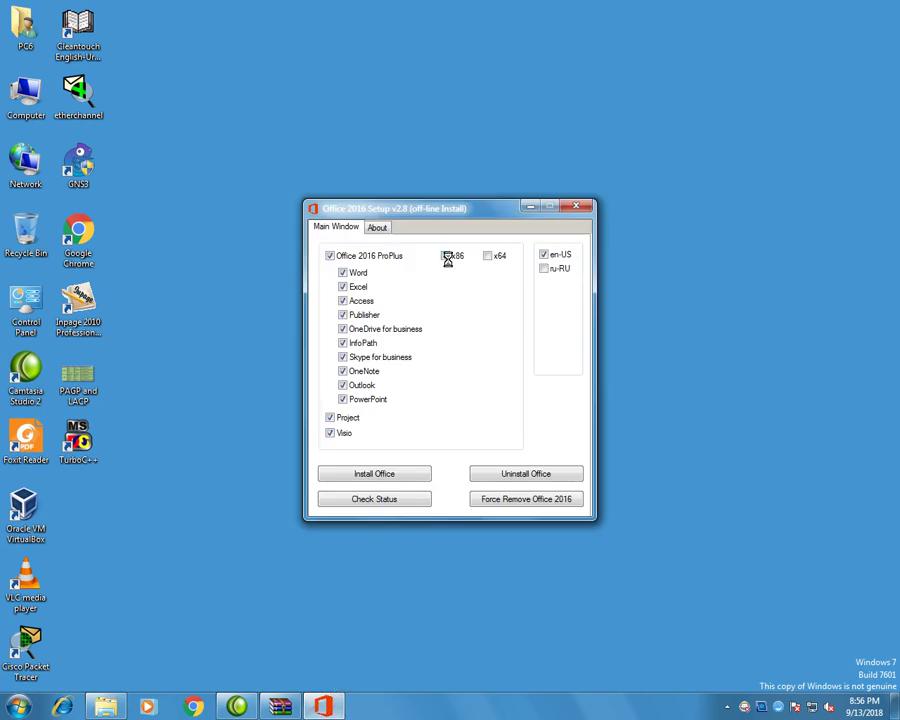
Choose the x64 edition, keep only Word, Excel, PowerPoint, Visio and Project selected, and start the Office installation.
left_click(484, 256)
left_click(343, 371)
left_click(343, 357)
left_click(343, 329)
left_click(343, 315)
left_click(343, 301)
left_click(331, 417)
left_click(380, 474)
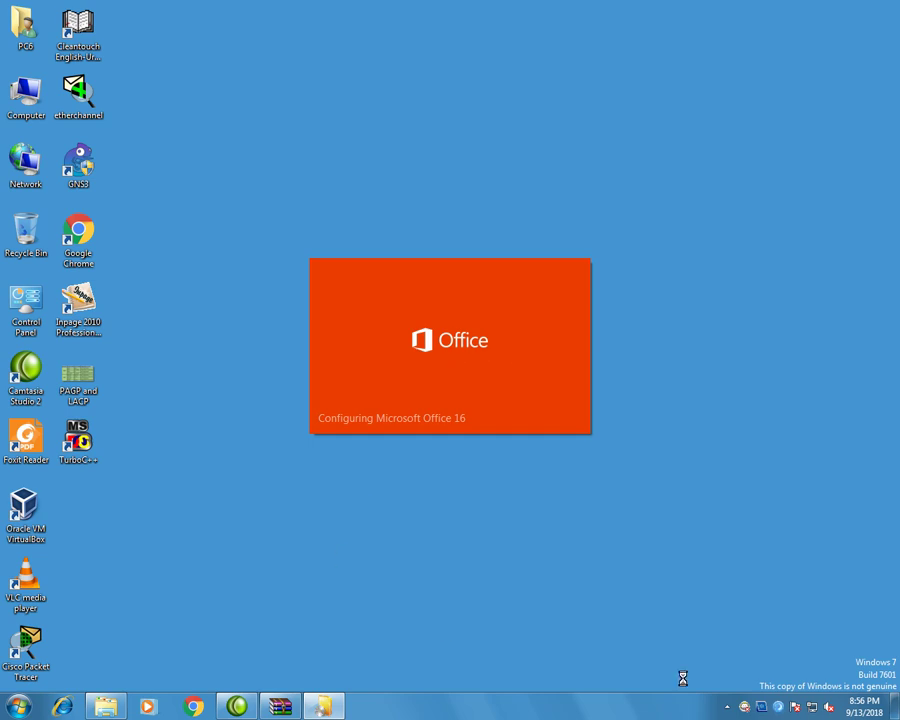
left_click(727, 707)
left_click(715, 636)
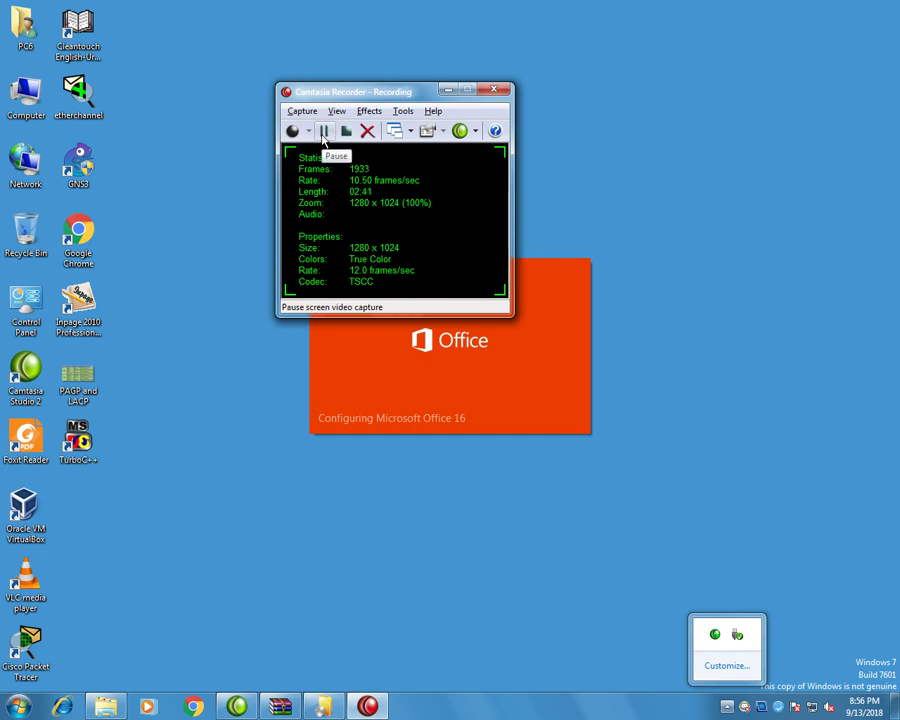
left_click(323, 138)
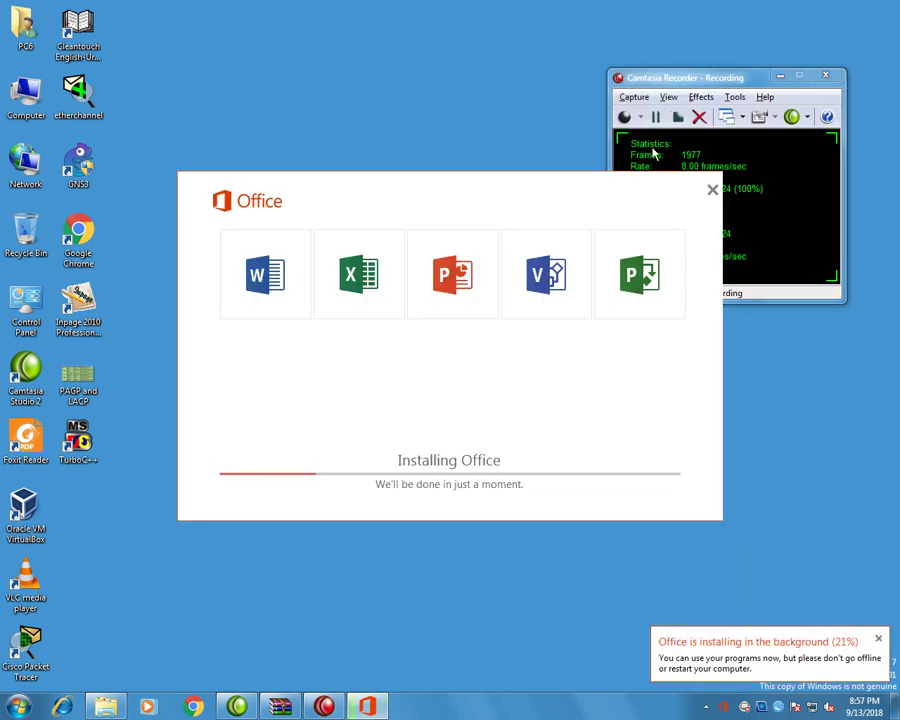
left_click(656, 118)
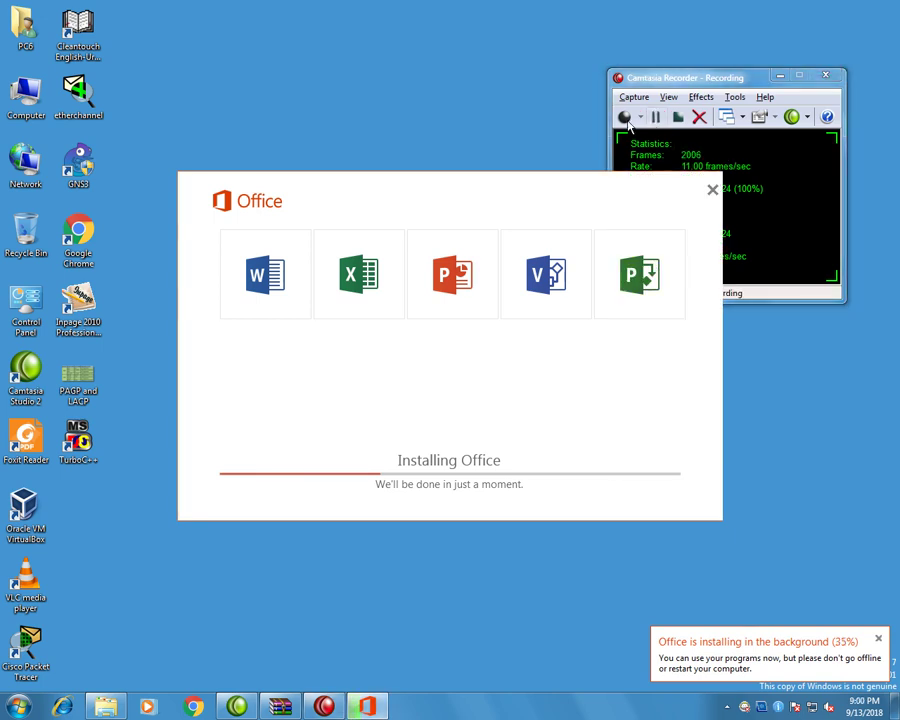
left_click(656, 118)
left_click(624, 117)
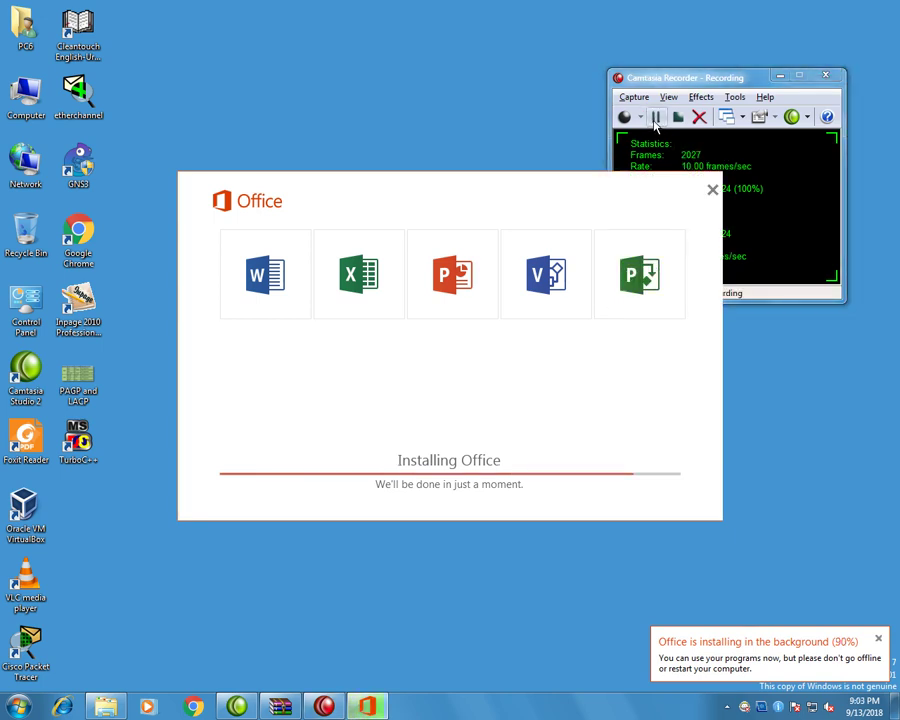
left_click(656, 118)
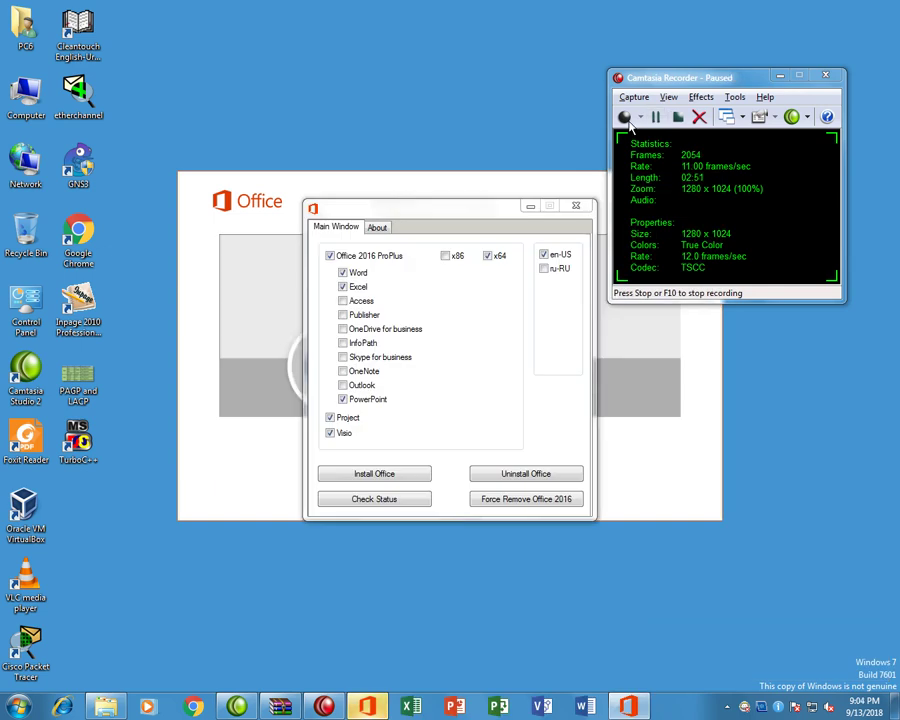
Close the Office 2016 setup window and the finished installer, and minimize Camtasia Recorder, dismissing its tip.
left_click(576, 207)
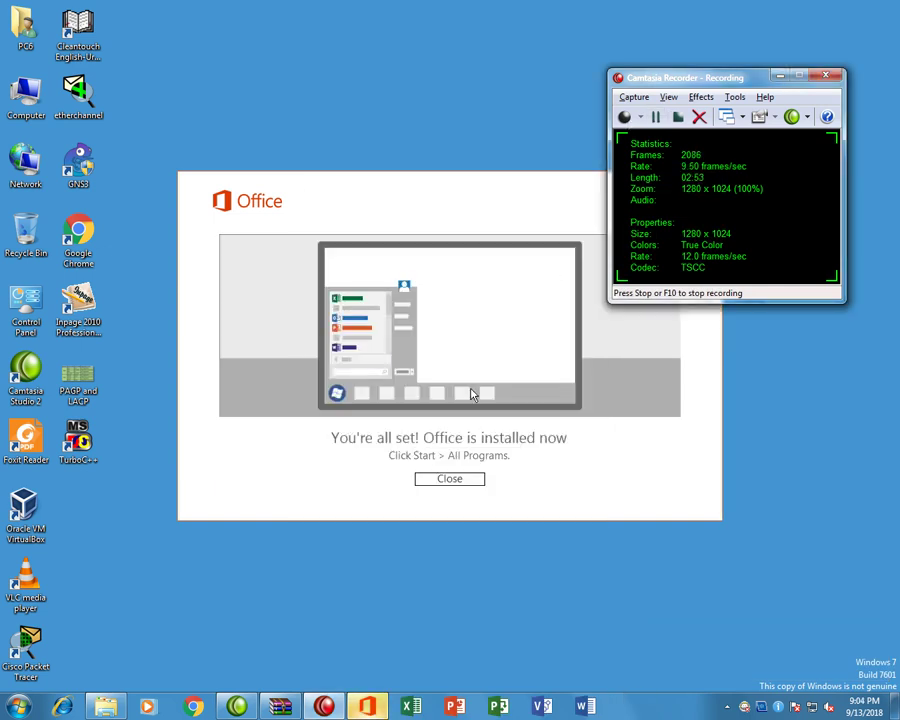
left_click(440, 480)
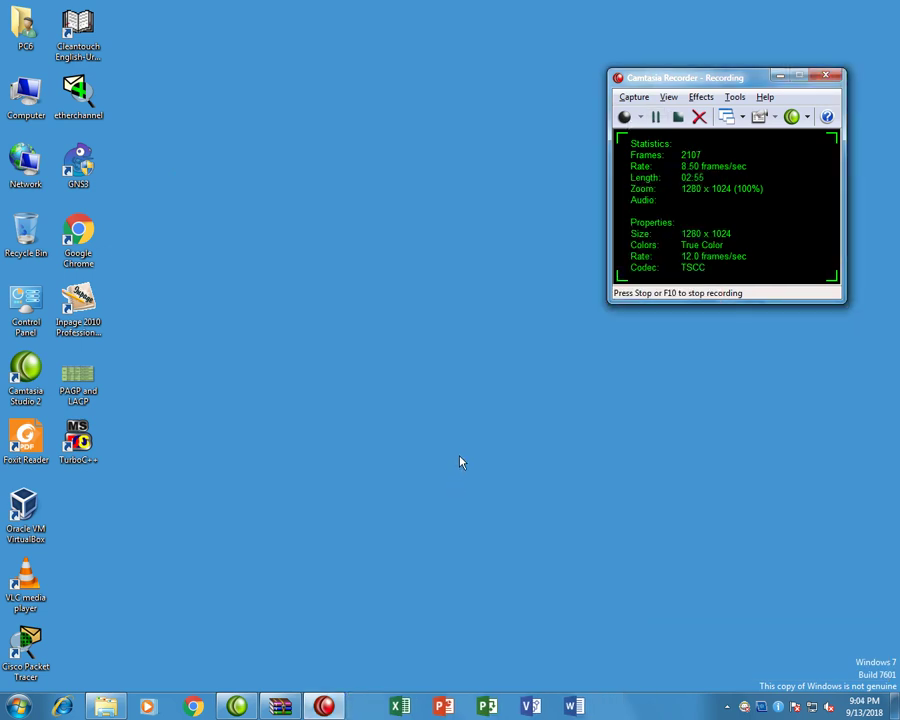
left_click(328, 708)
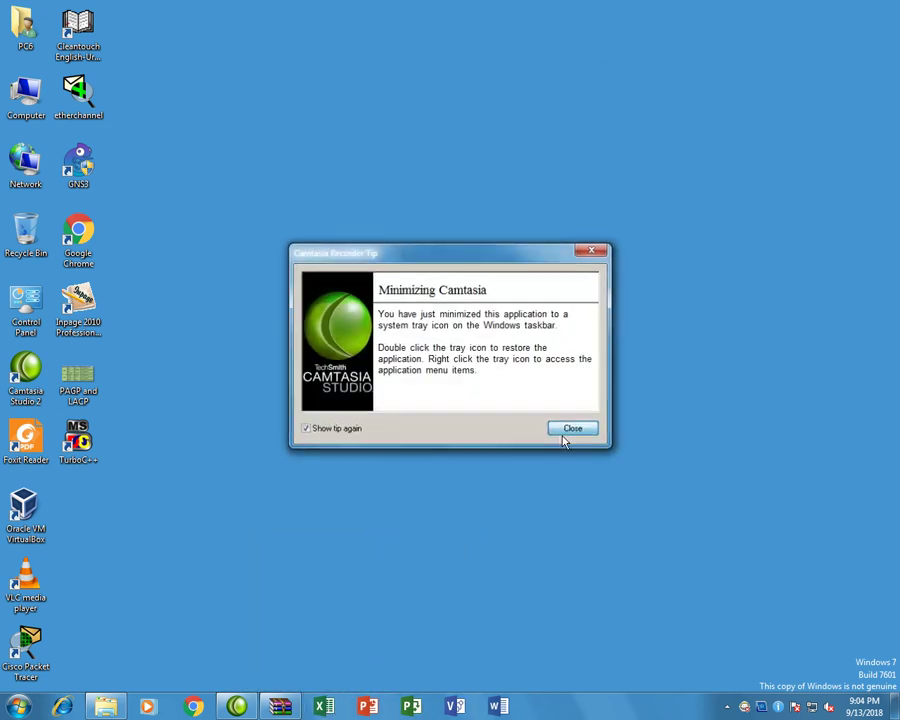
left_click(566, 434)
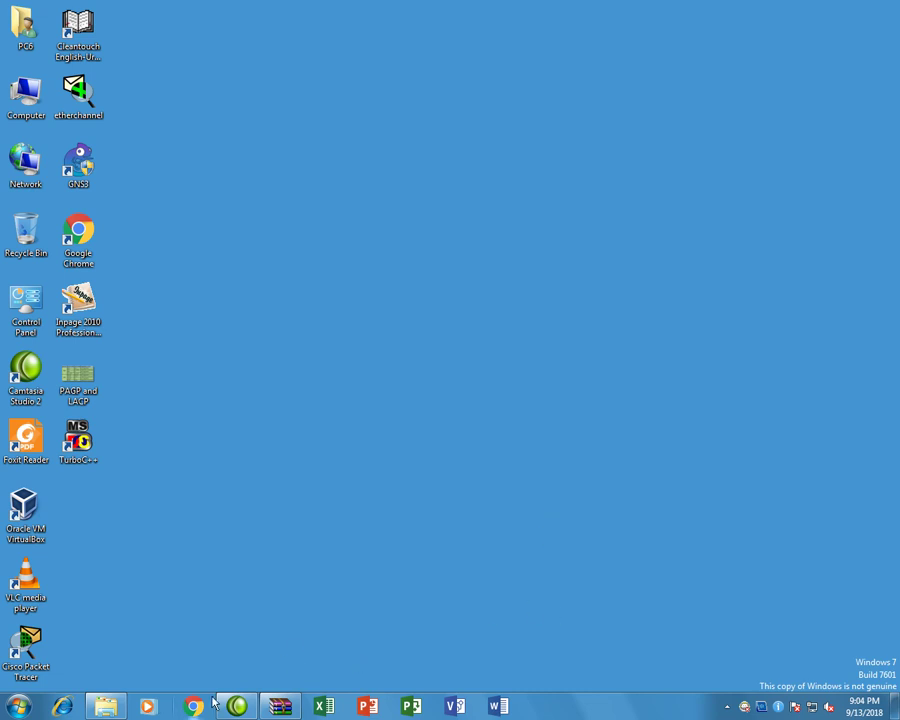
Search the installed programs for winword and launch Word.
left_click(24, 709)
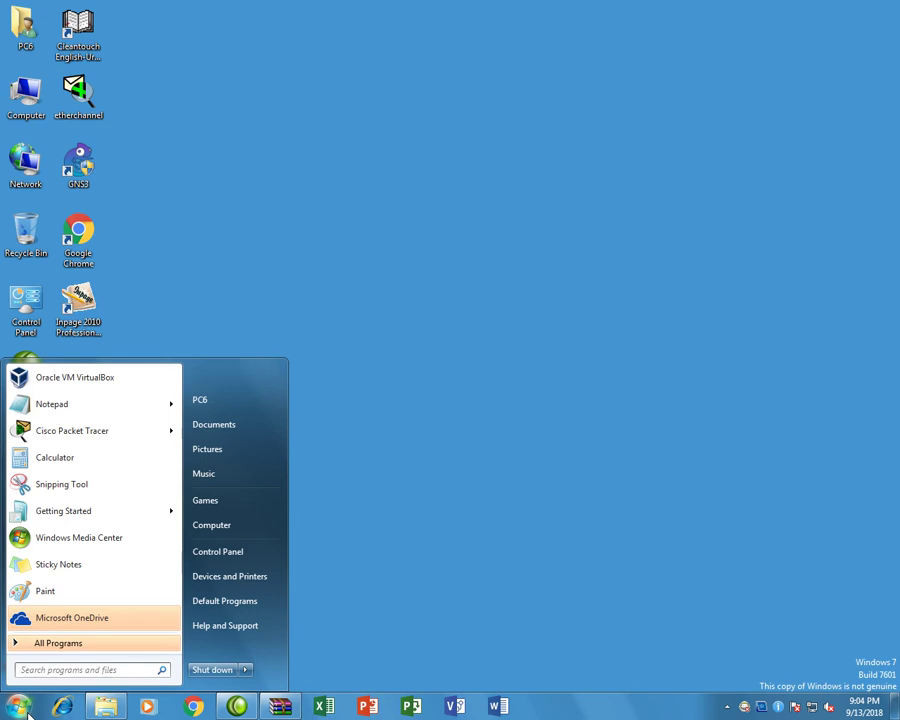
type("winw")
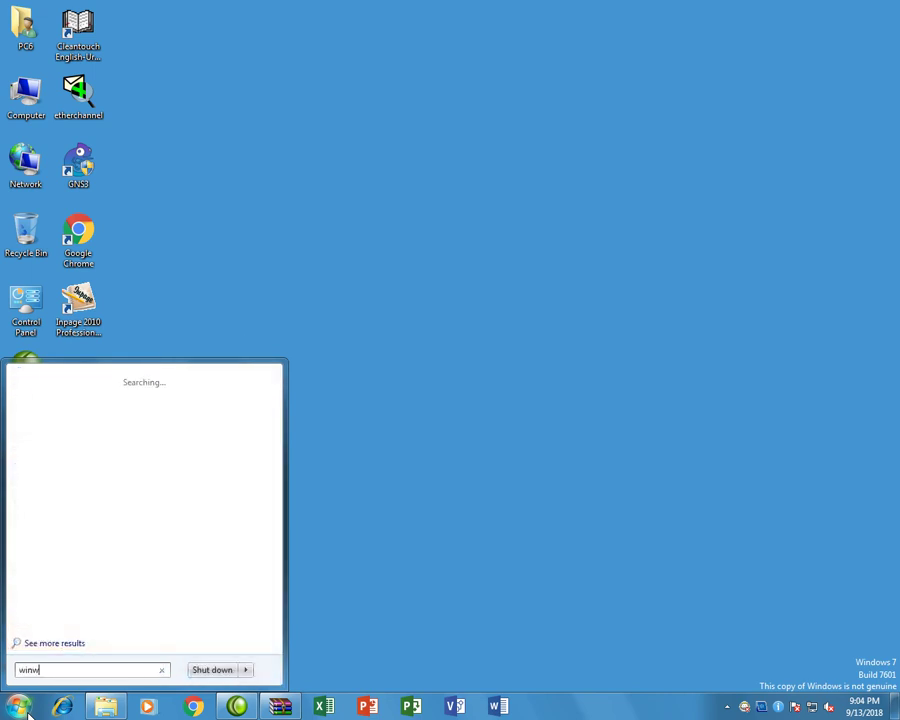
type("ord")
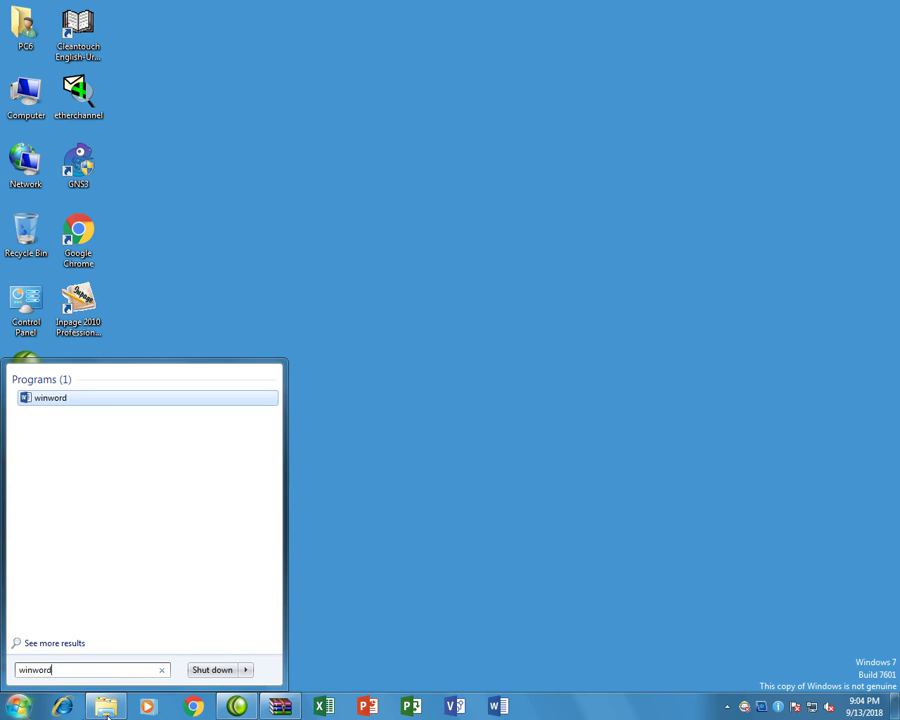
key("Return")
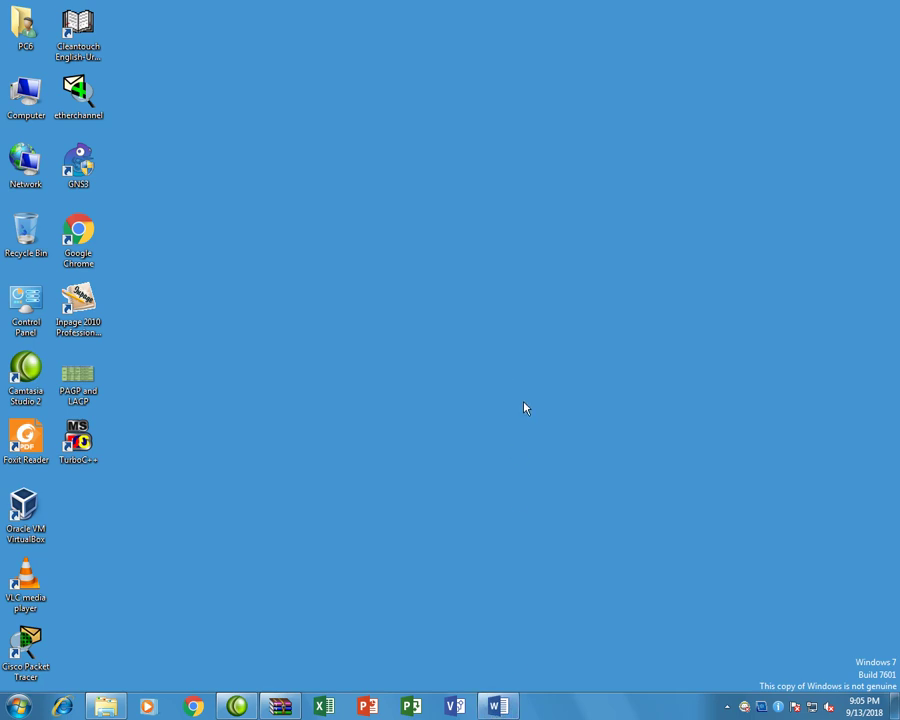
left_click(724, 706)
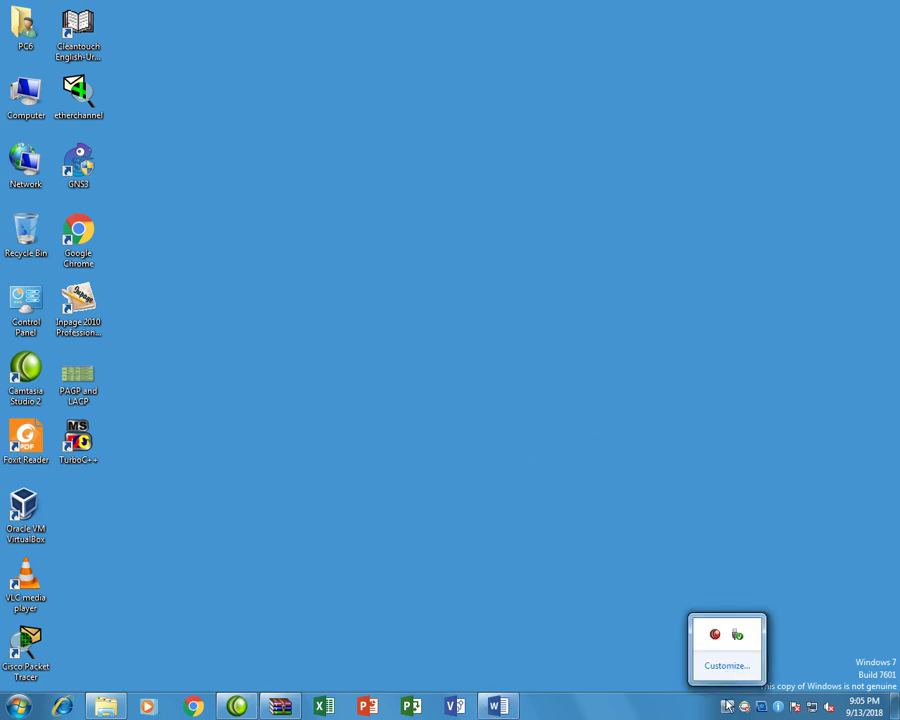
left_click(713, 633)
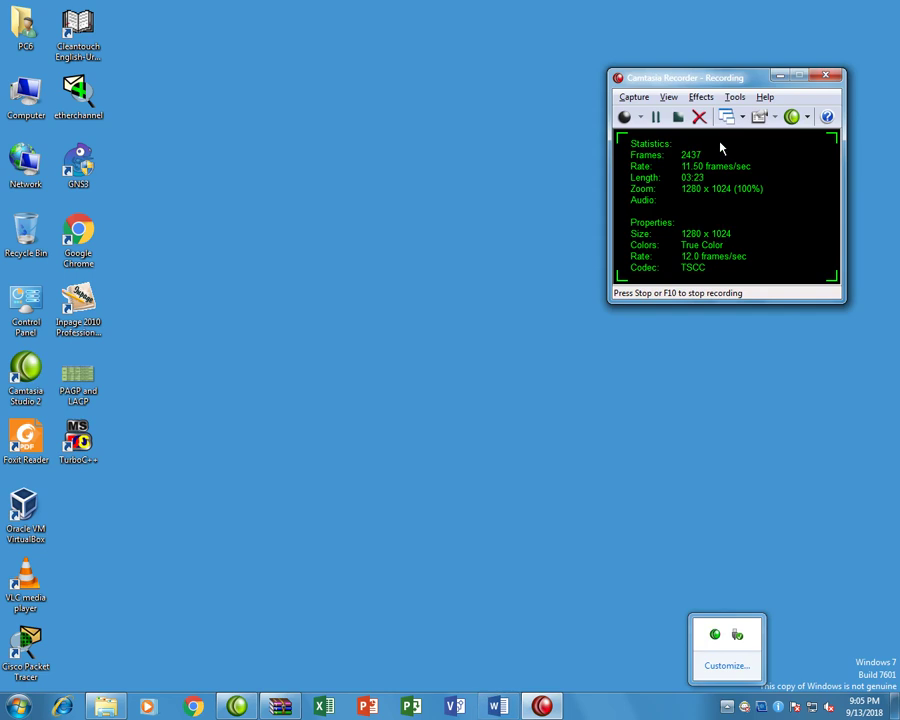
left_click(779, 77)
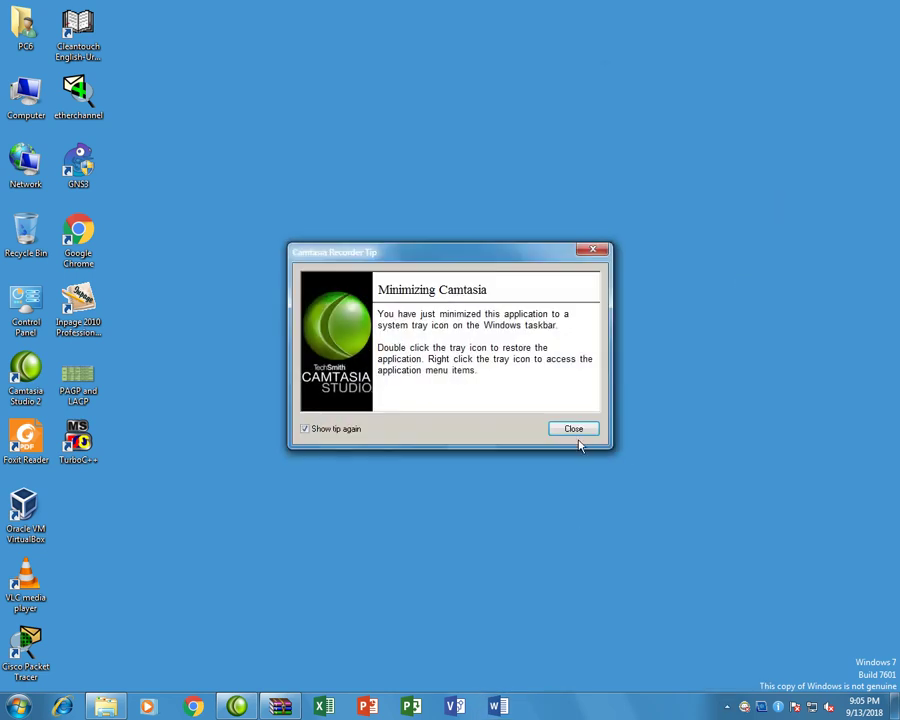
left_click(574, 429)
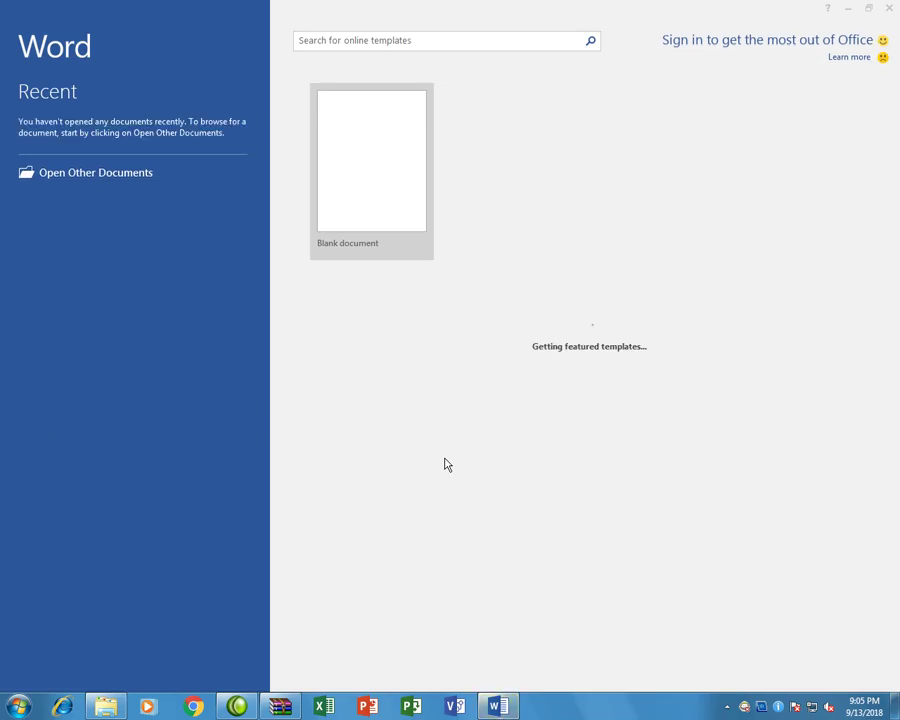
Create a blank document in Word, and launch Excel with a blank workbook.
left_click(387, 227)
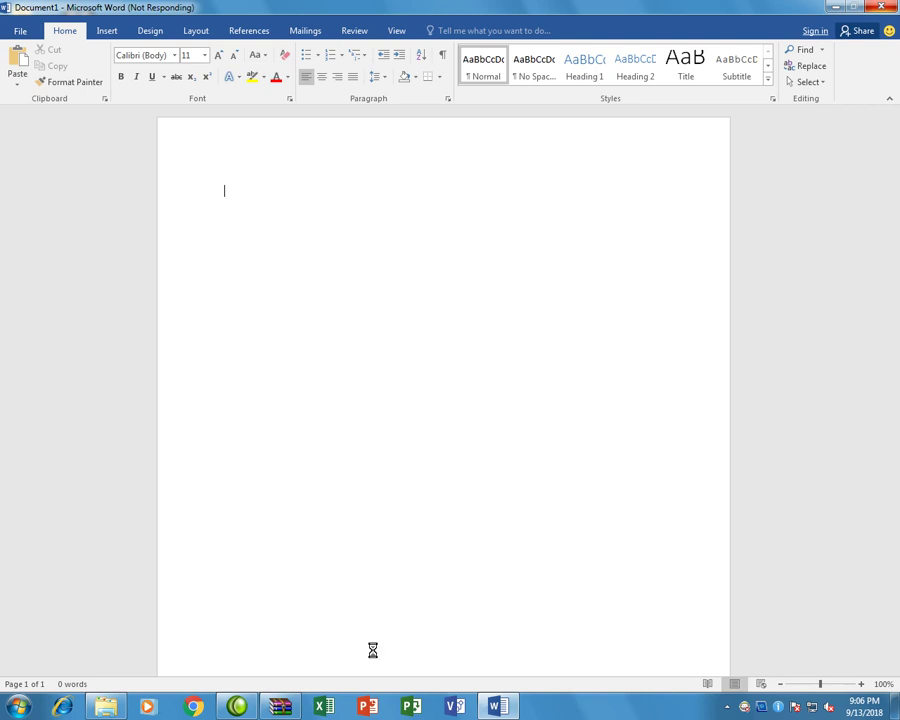
left_click(325, 706)
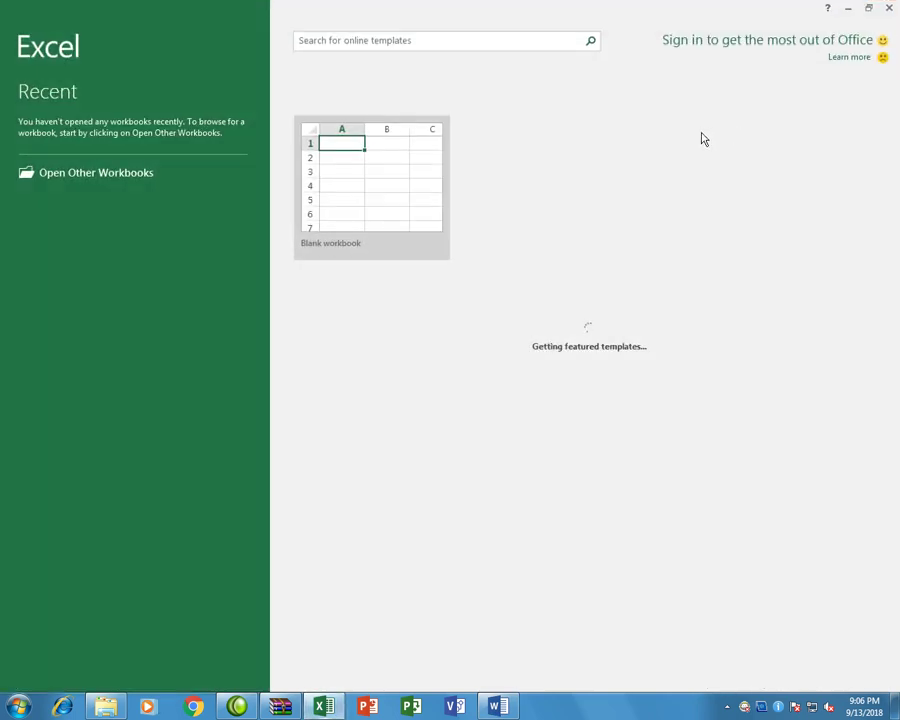
left_click(407, 175)
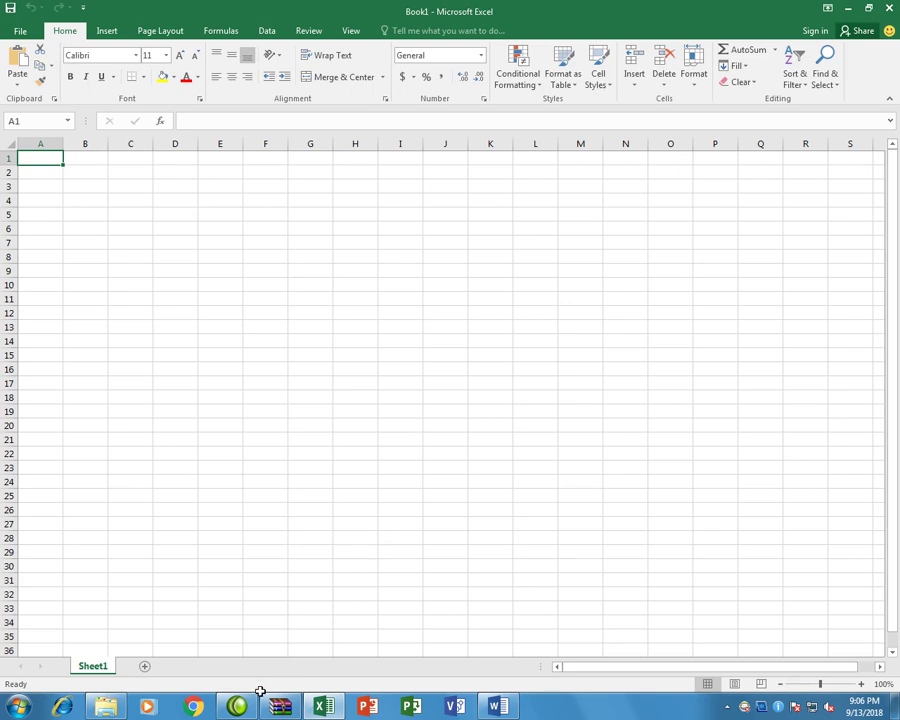
Clear the Word and Excel windows from the desktop and minimize Camtasia Recorder, dismissing its tip.
mouse_move(237, 703)
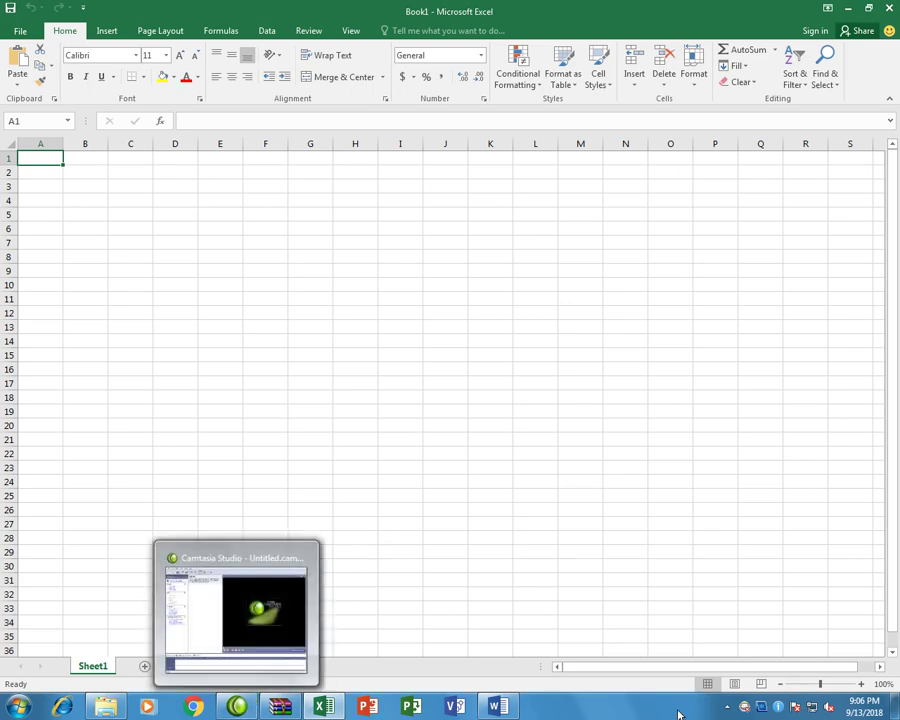
left_click(729, 710)
left_click(714, 634)
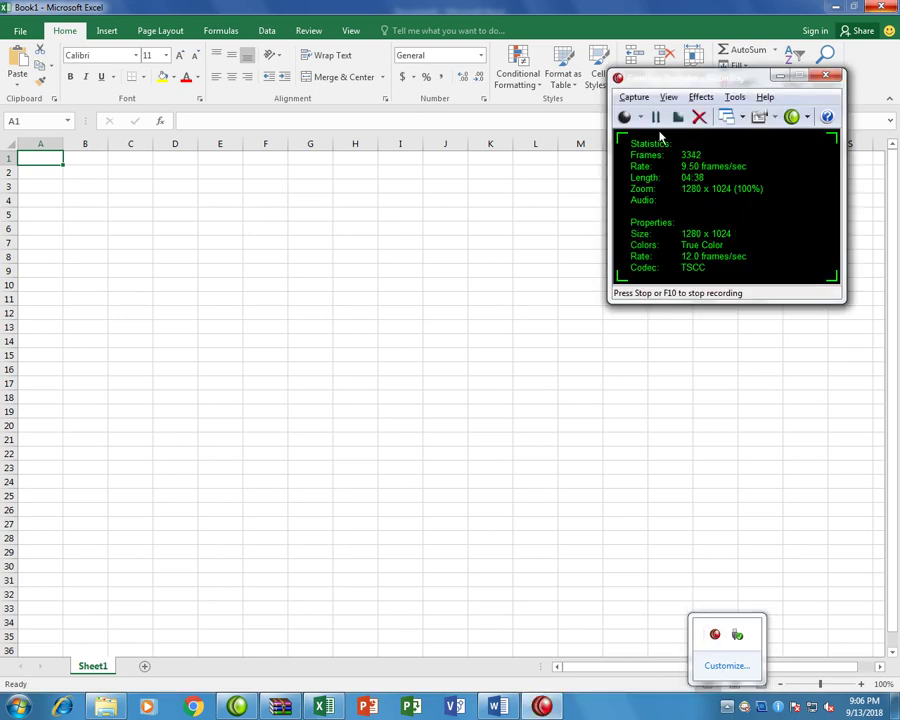
key("super+d")
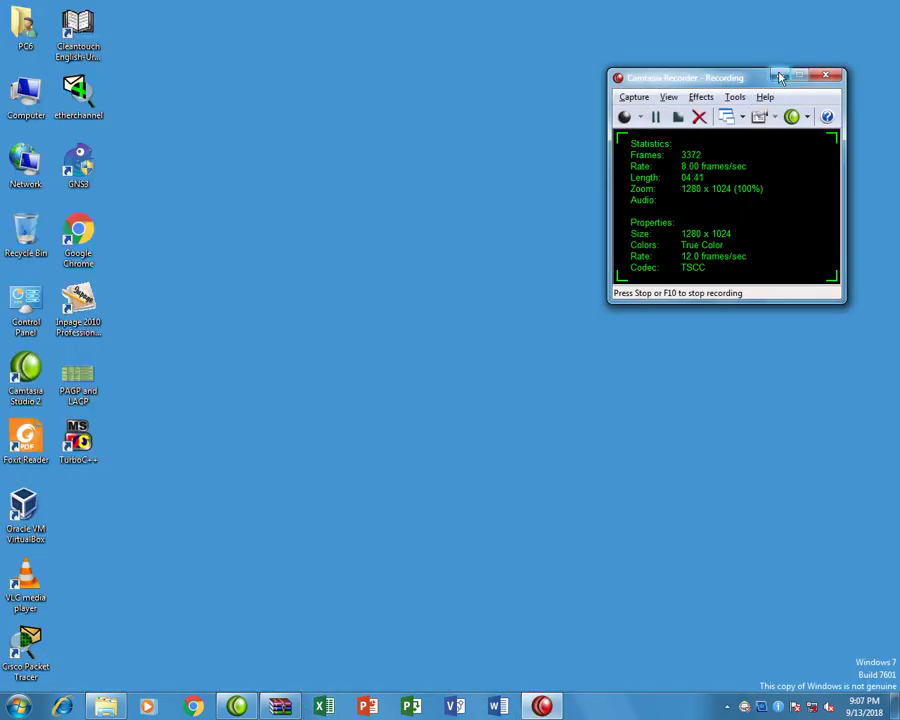
left_click(781, 77)
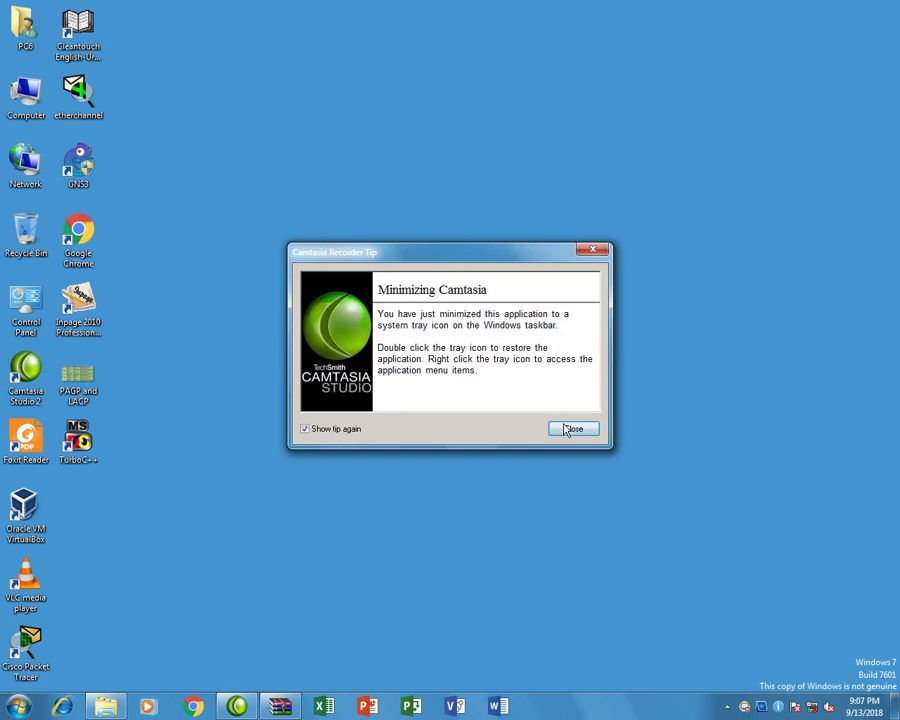
left_click(570, 429)
Open the _ReLoaderActivator archive from the Office_2016_x86-x64 folder, dismiss the WinRAR prompt, and run the Re-Loader application inside its ReLoaderActivator folder.
left_click(105, 707)
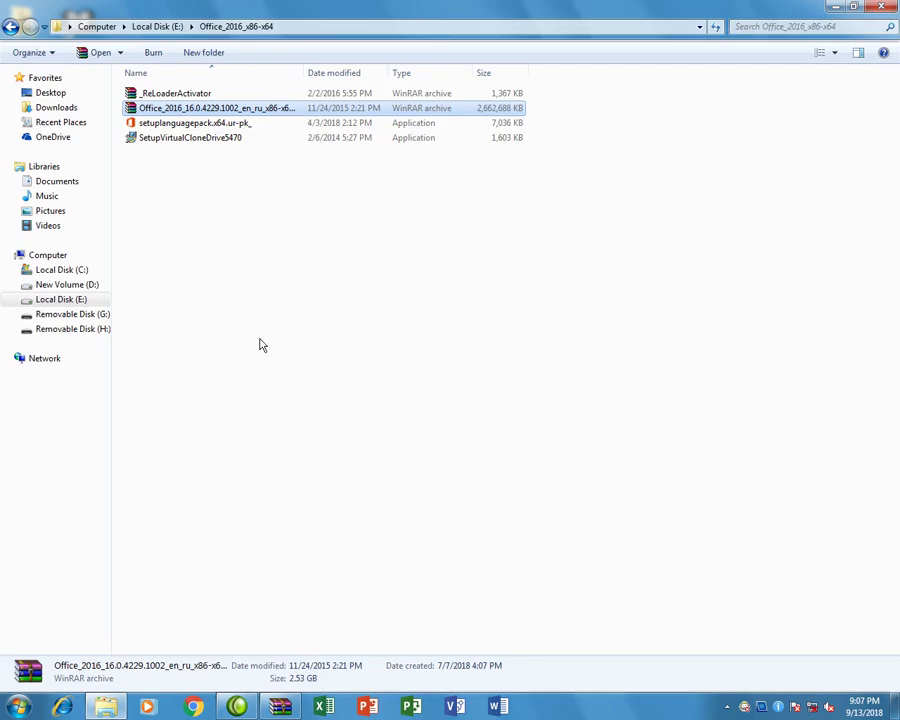
left_click(187, 95)
double_click(187, 95)
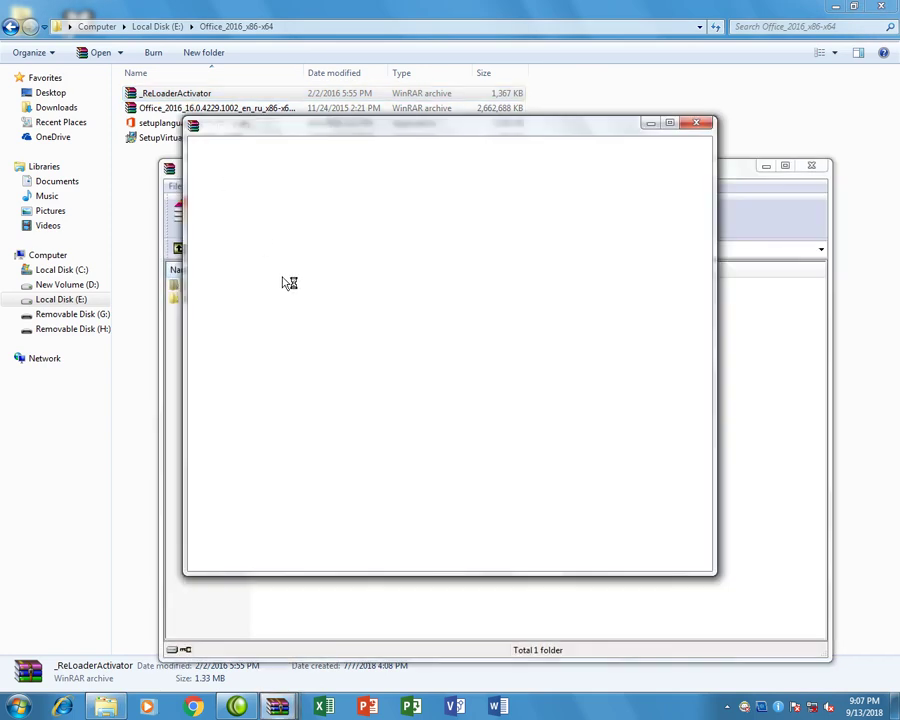
left_click(693, 128)
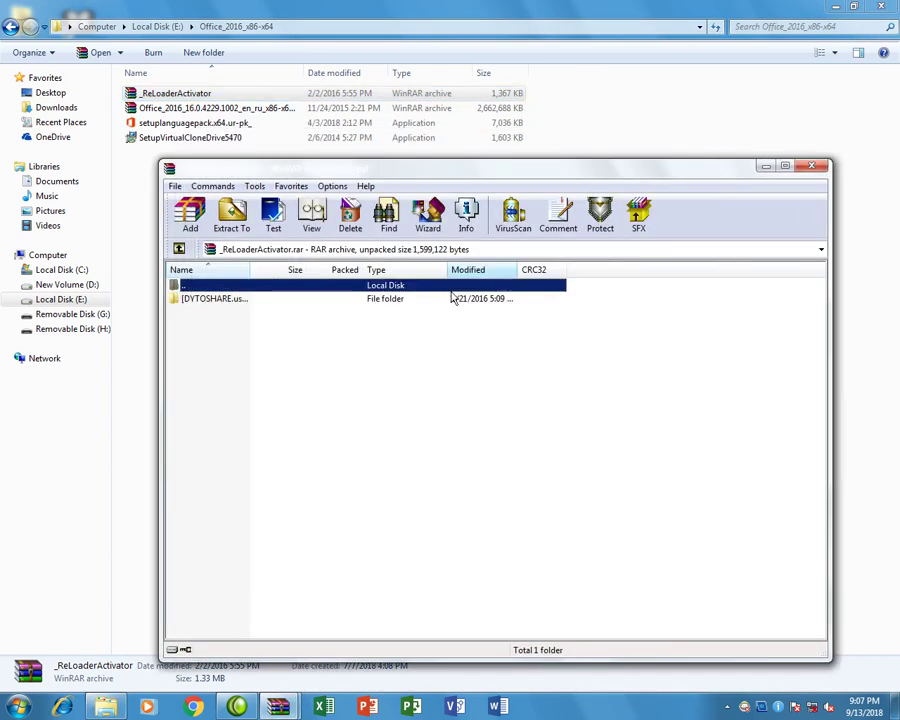
double_click(226, 300)
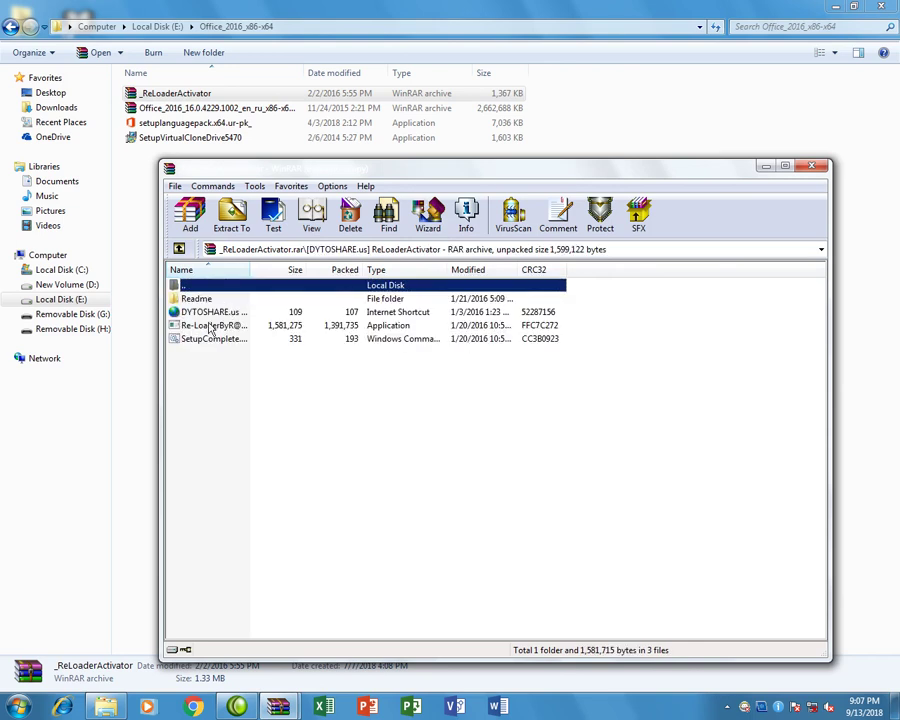
double_click(211, 327)
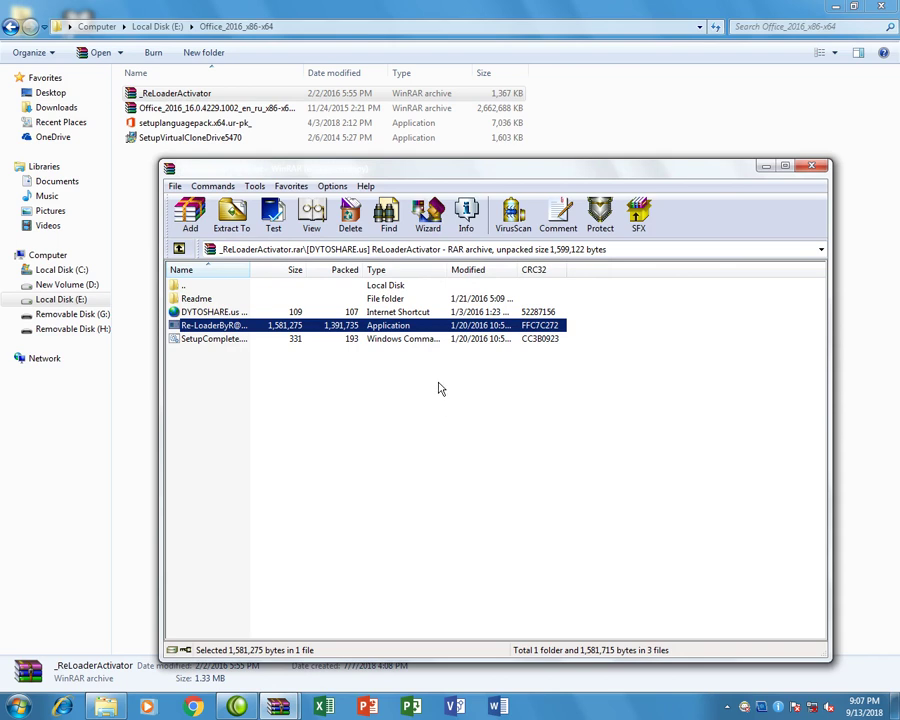
Minimize the folder window, check the Windows activation section in the Computer's system properties, and minimize that window.
left_click(835, 6)
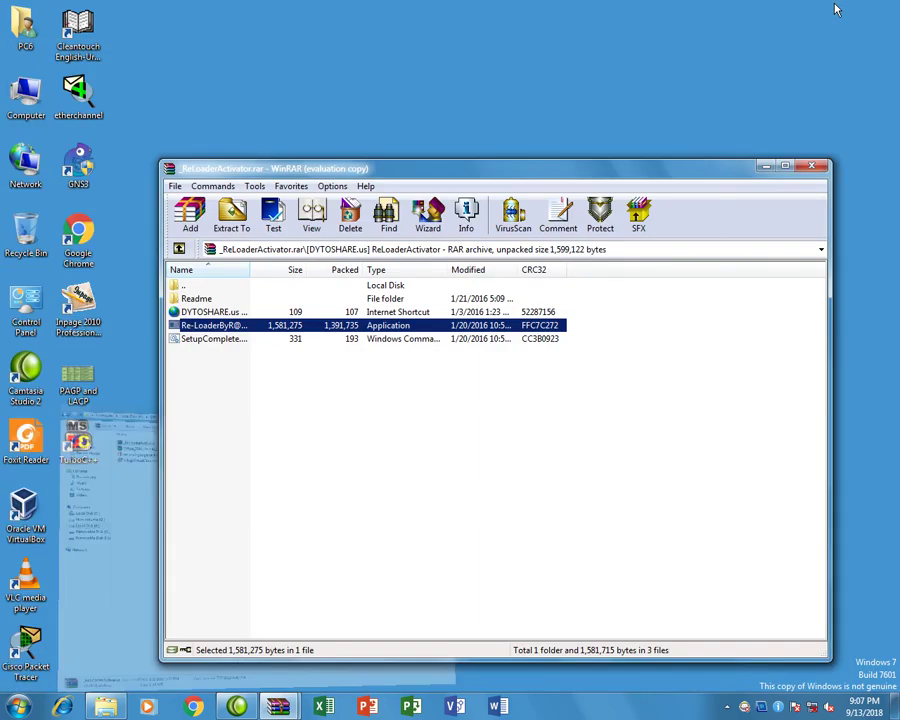
right_click(14, 103)
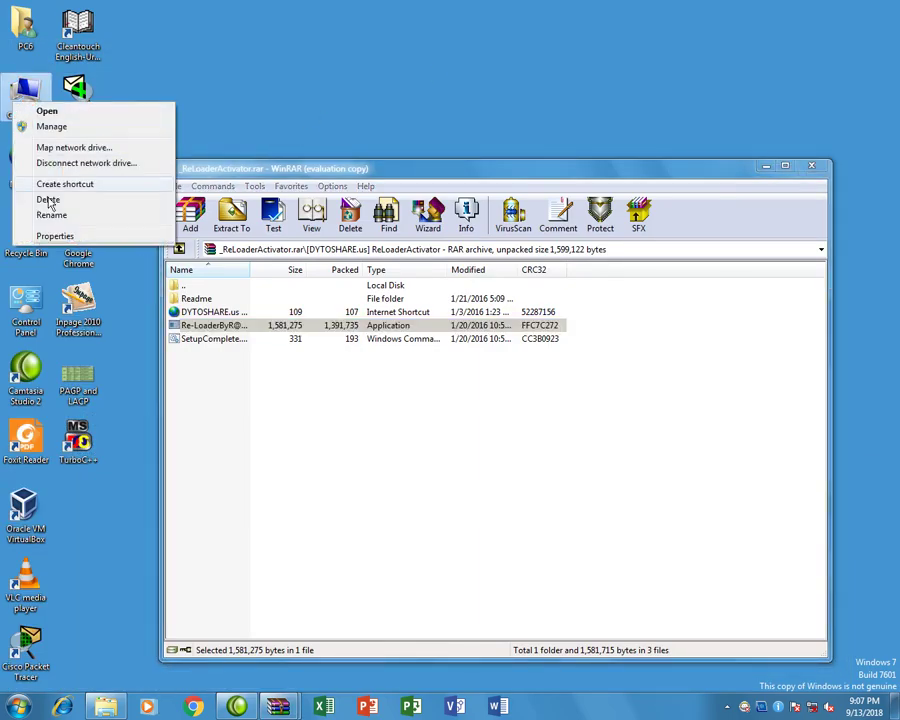
left_click(55, 237)
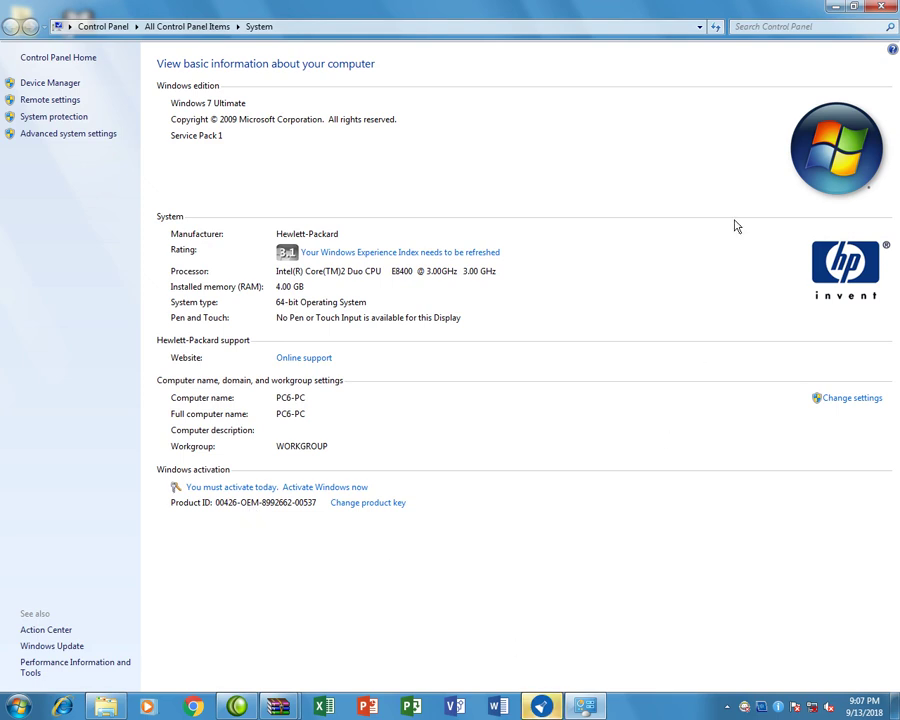
left_click(836, 7)
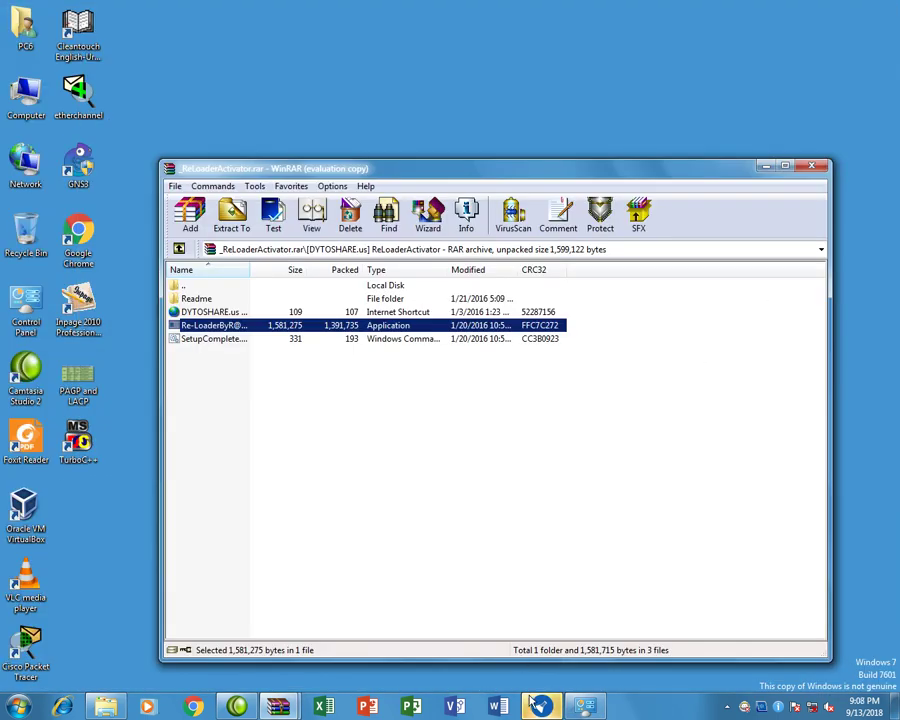
Run the Re-Loader activation for Win and O16, agree to proceed, and dismiss the Windows color scheme prompt.
left_click(450, 416)
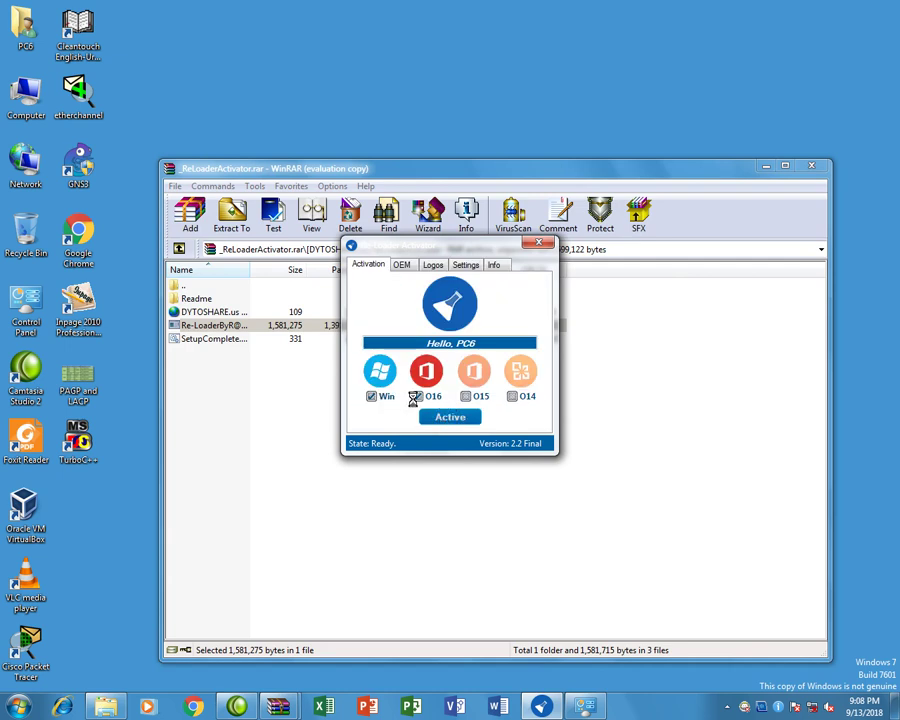
left_click(417, 397)
left_click(449, 417)
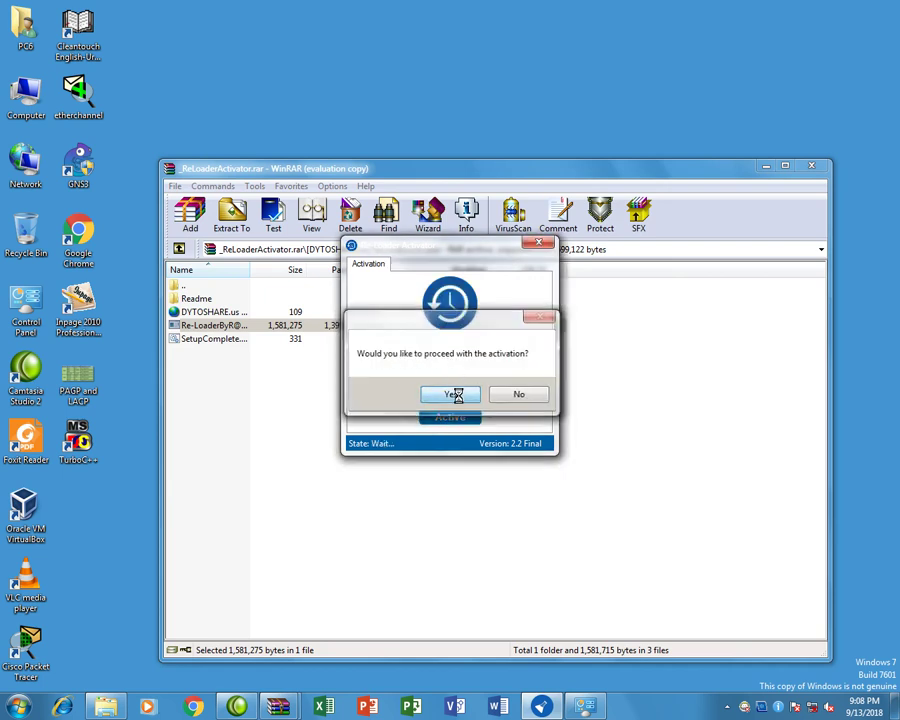
left_click(454, 394)
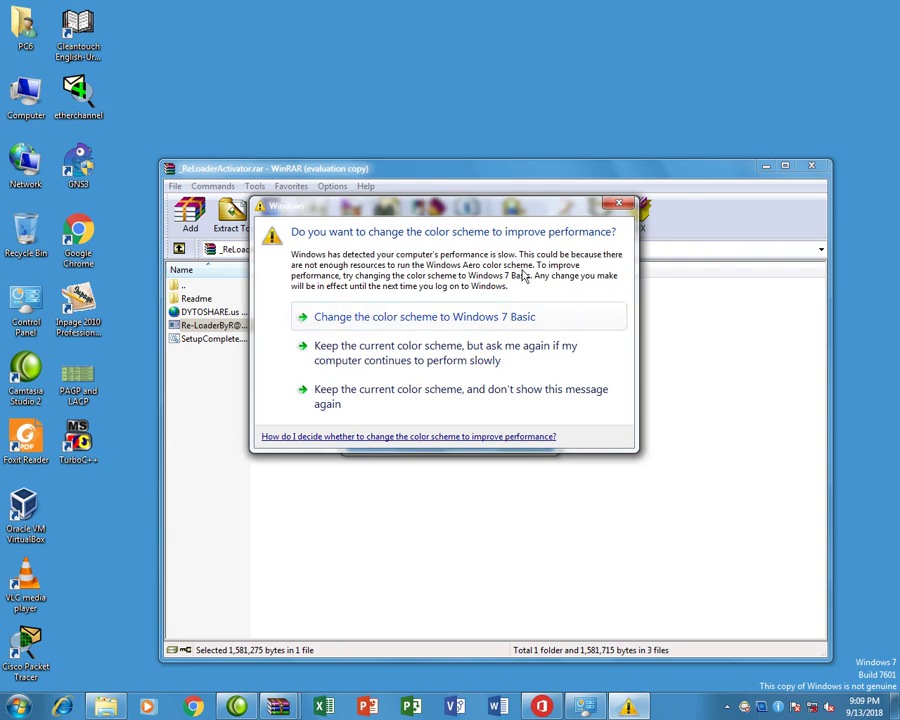
left_click(617, 206)
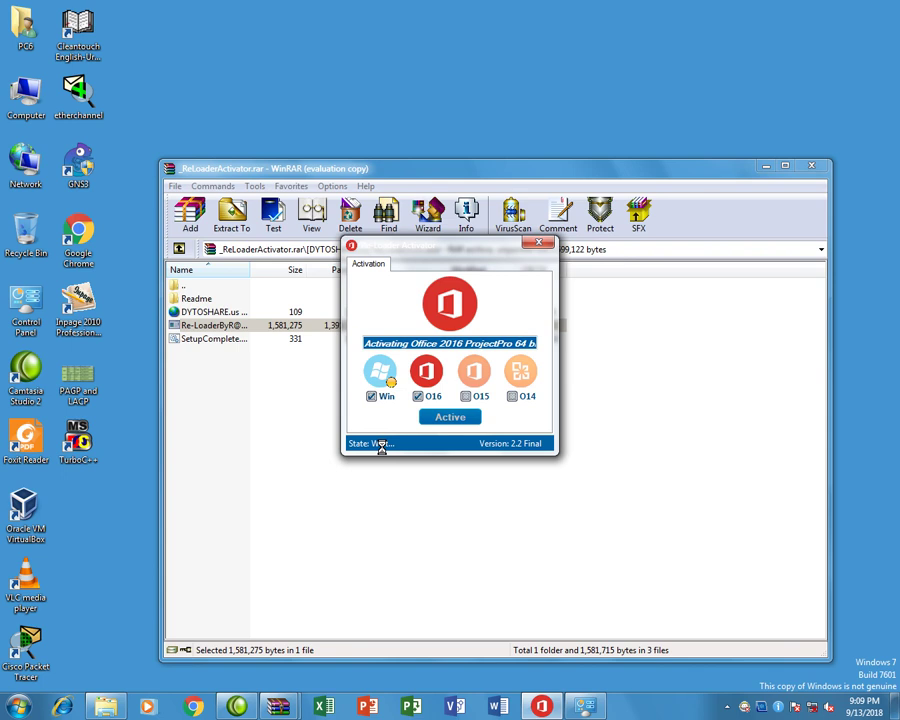
left_click(727, 706)
left_click(714, 634)
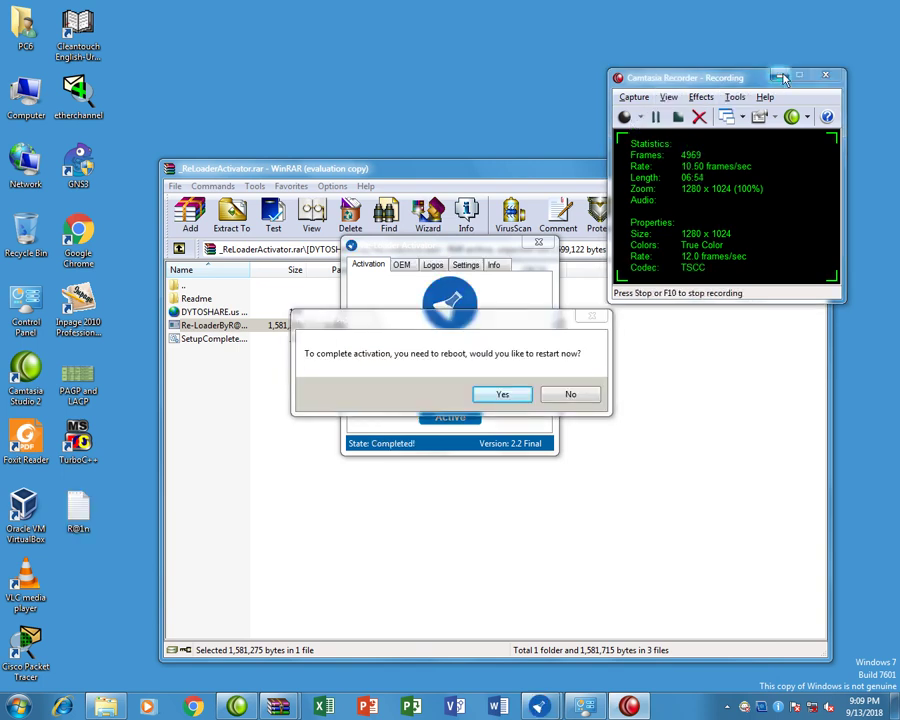
Minimize the Camtasia Recorder window and dismiss its minimizing tip.
left_click(778, 76)
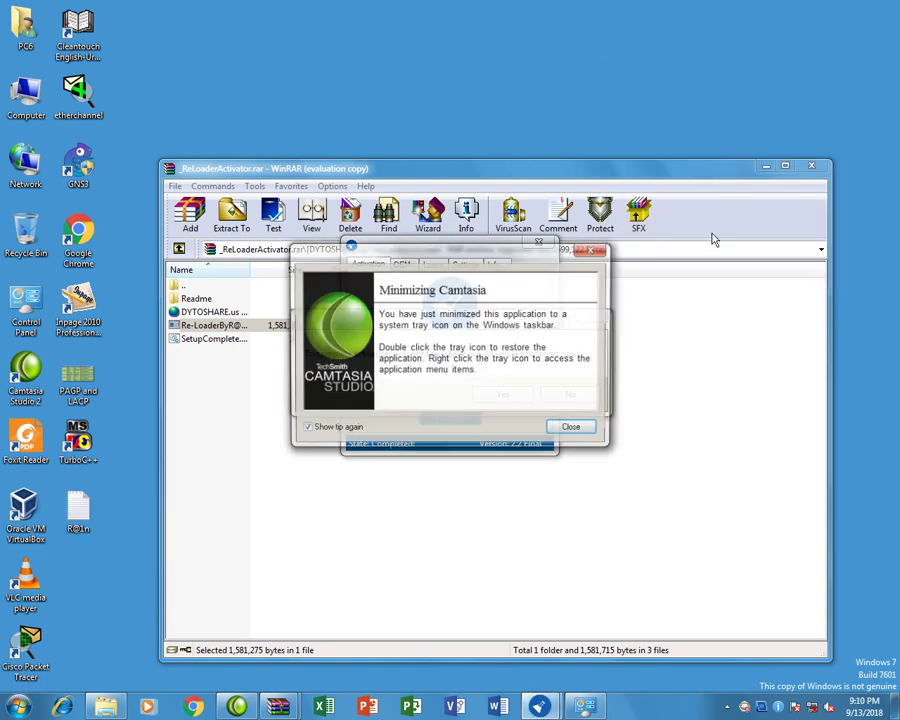
left_click(565, 430)
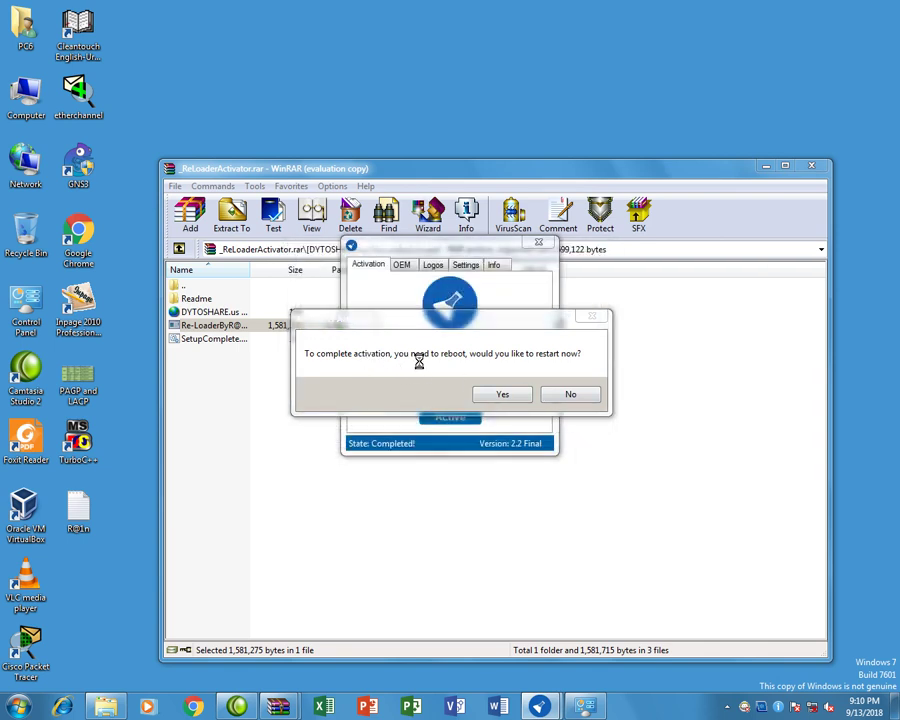
Decline the restart offered to complete the activation, and close the WinRAR archive and Re-Loader Activator windows.
left_click(565, 395)
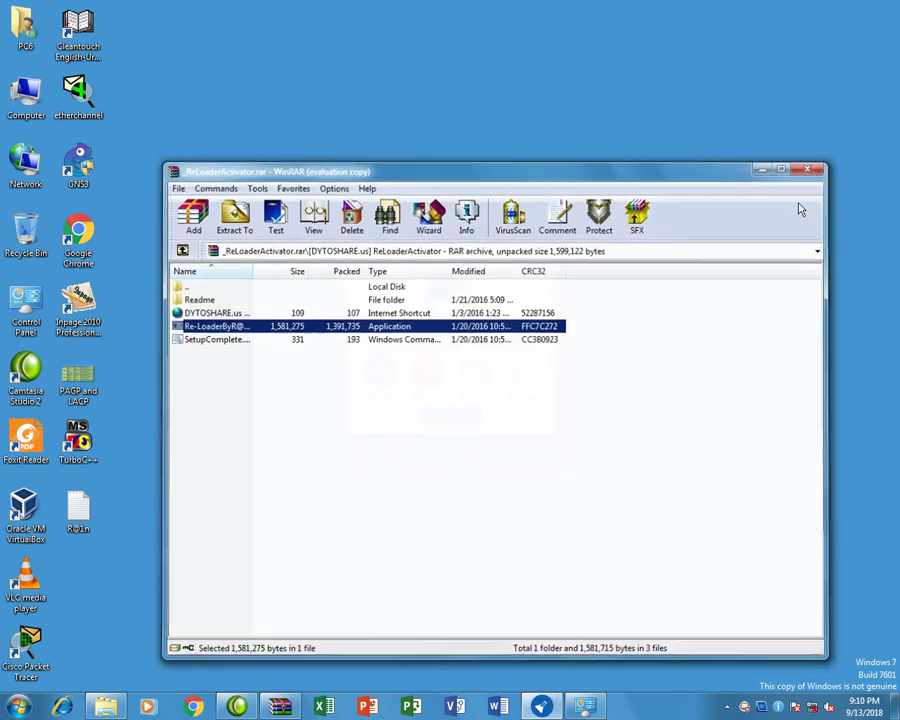
left_click(812, 167)
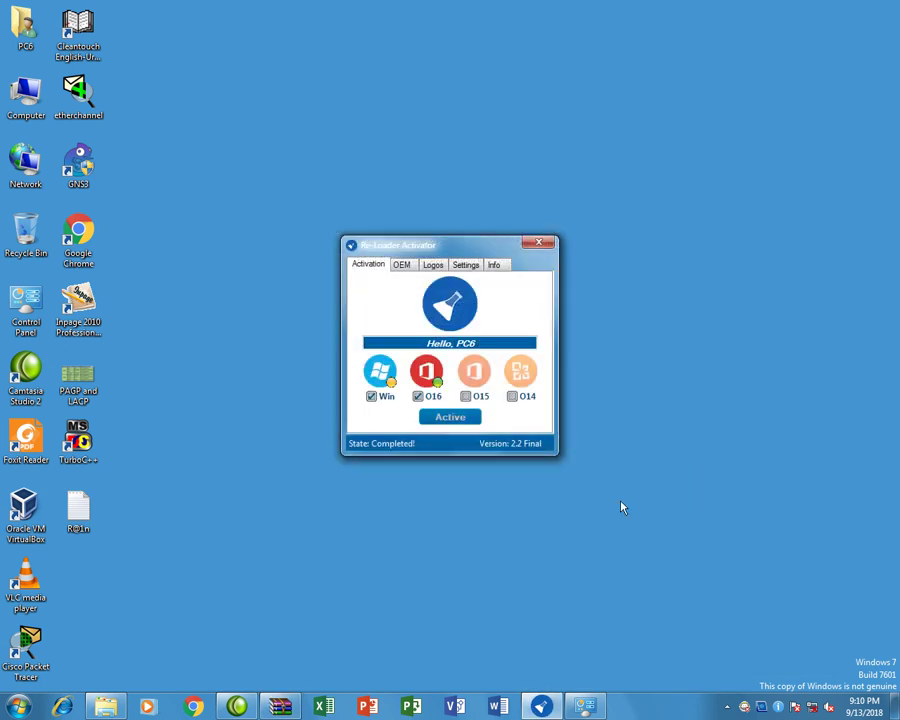
left_click(547, 243)
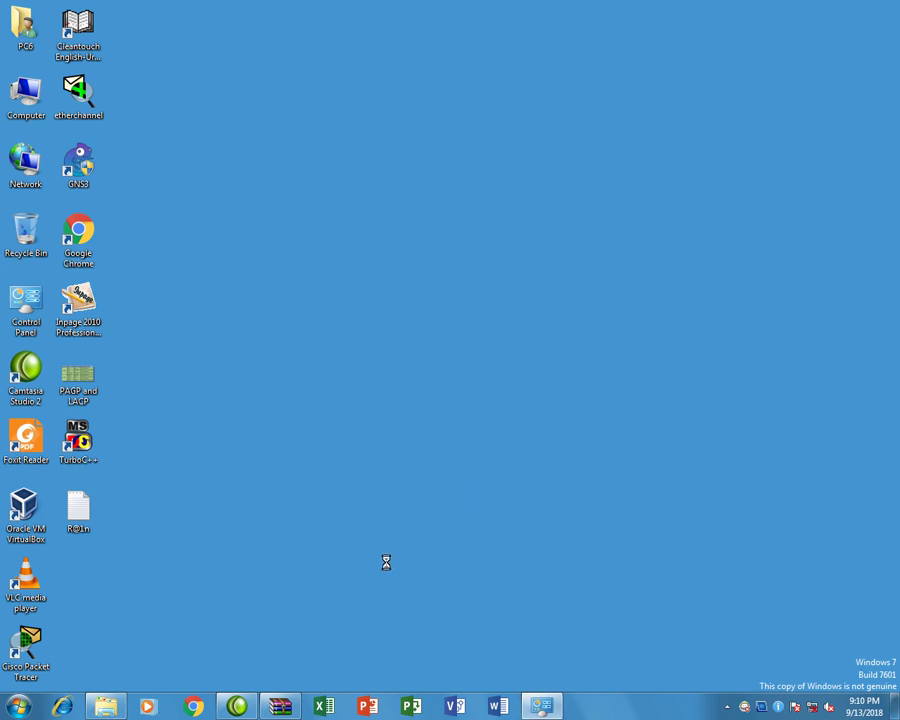
Open the Word First Day document from the dit folder on Removable Disk (H:), using a maximized Computer window.
double_click(25, 95)
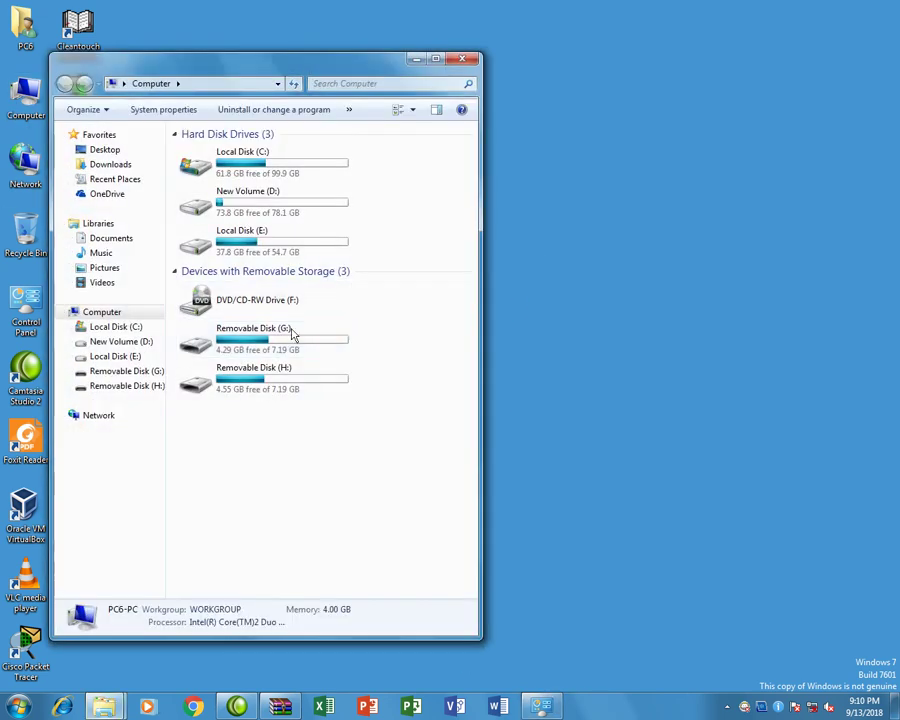
left_click(436, 58)
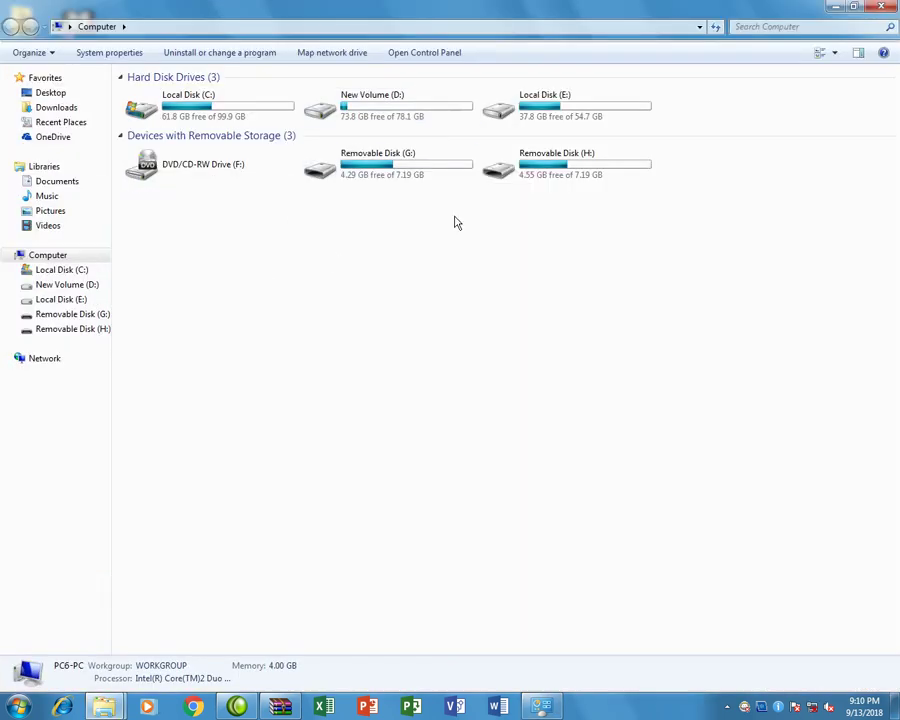
double_click(563, 180)
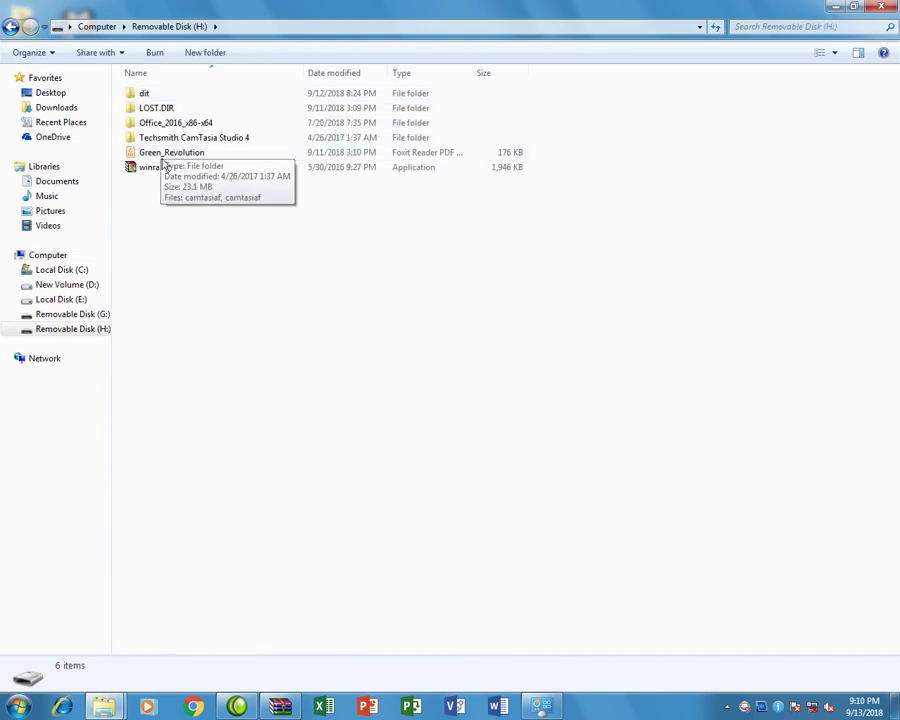
double_click(162, 97)
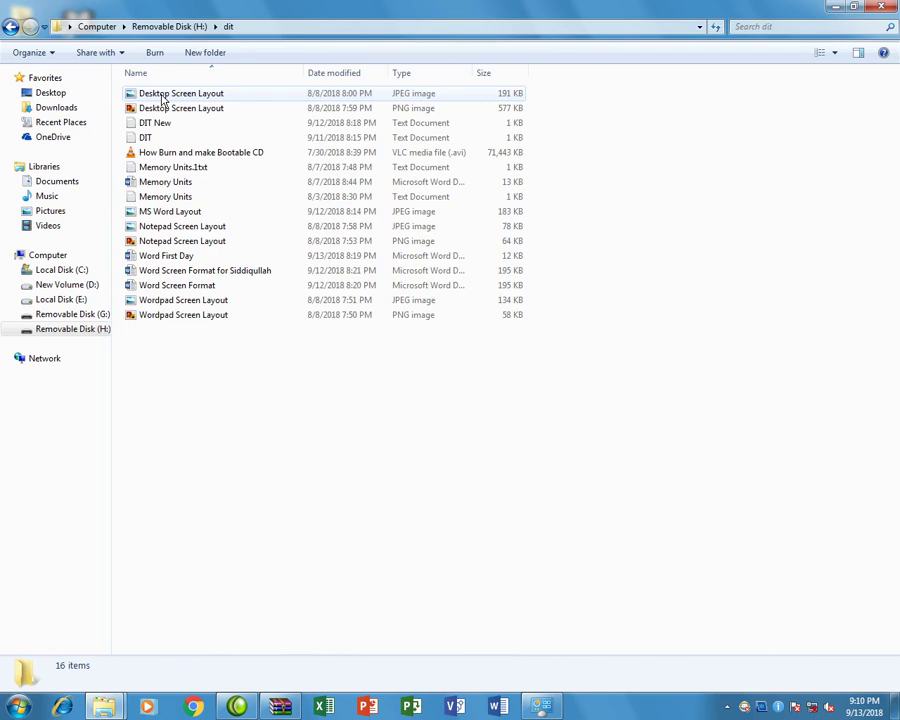
left_click(175, 256)
double_click(177, 254)
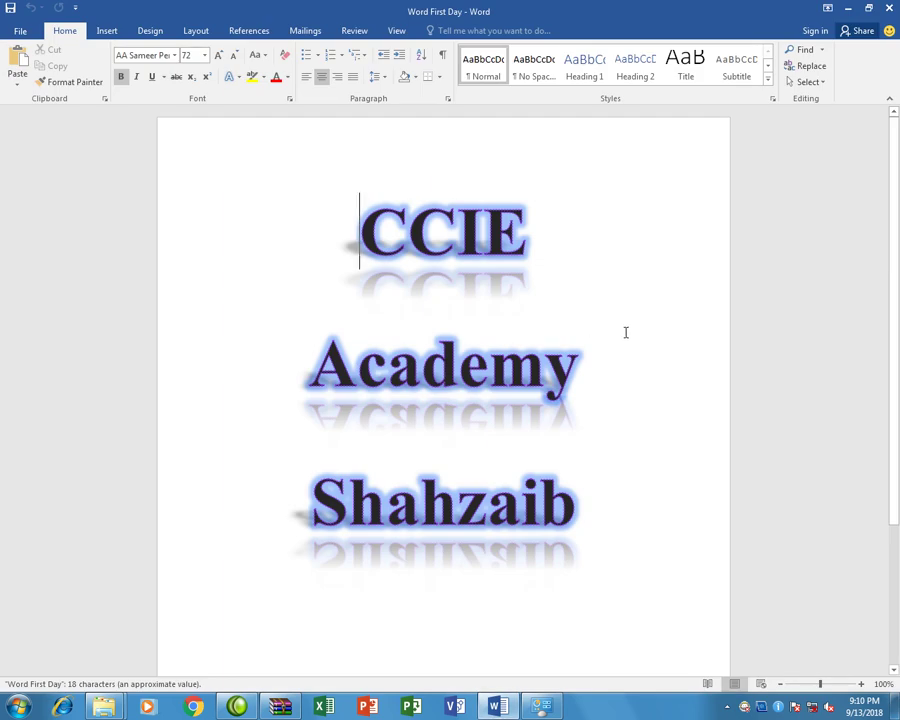
Look through the Word First Day document, and close it and the dit folder window.
scroll(630, 333, "down", 3)
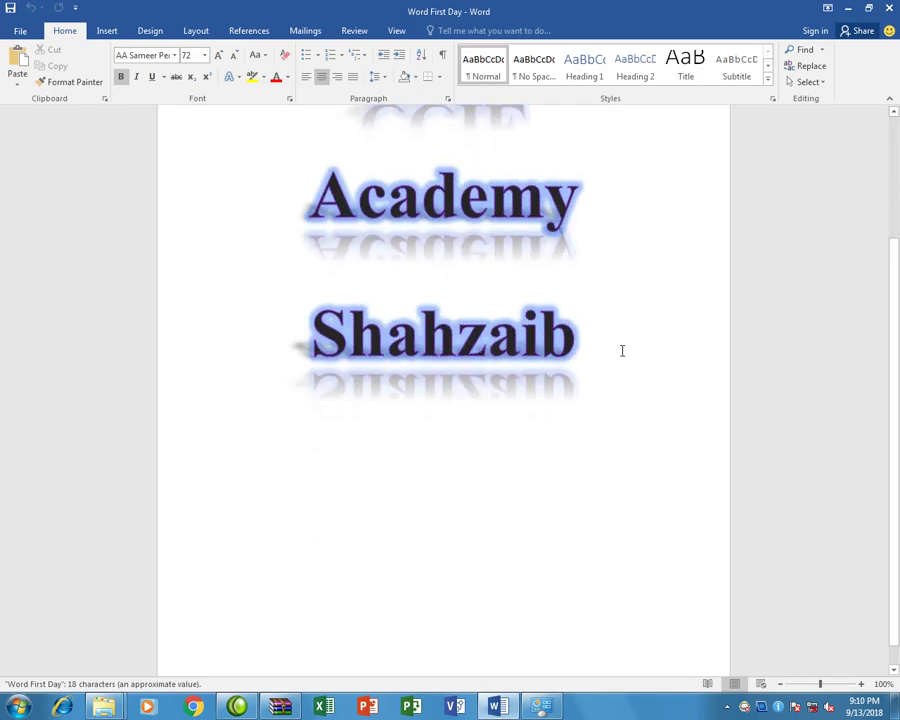
scroll(621, 350, "up", 3)
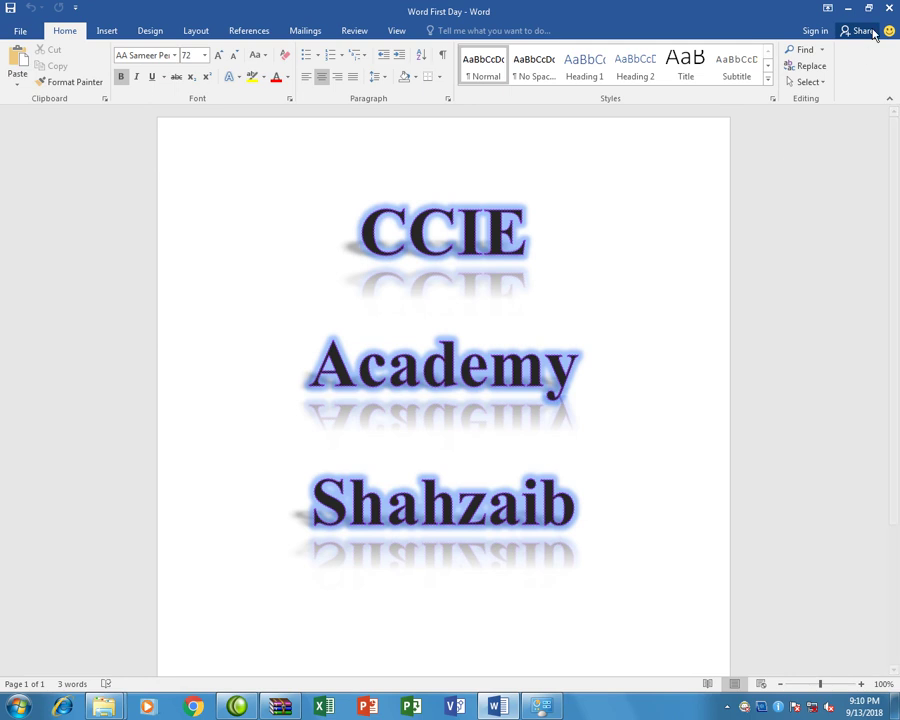
left_click(889, 8)
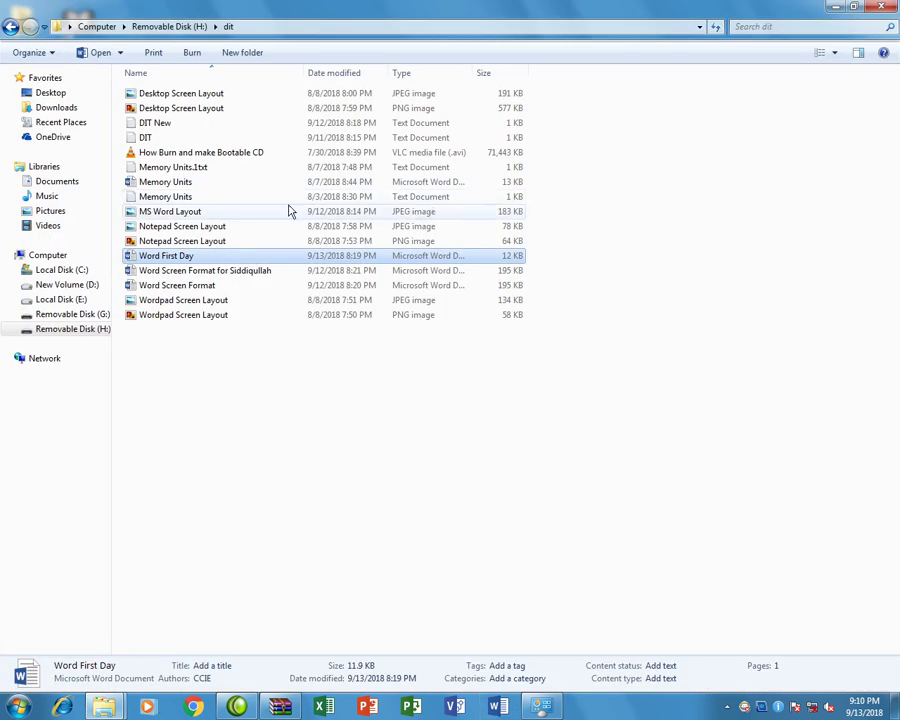
left_click(884, 7)
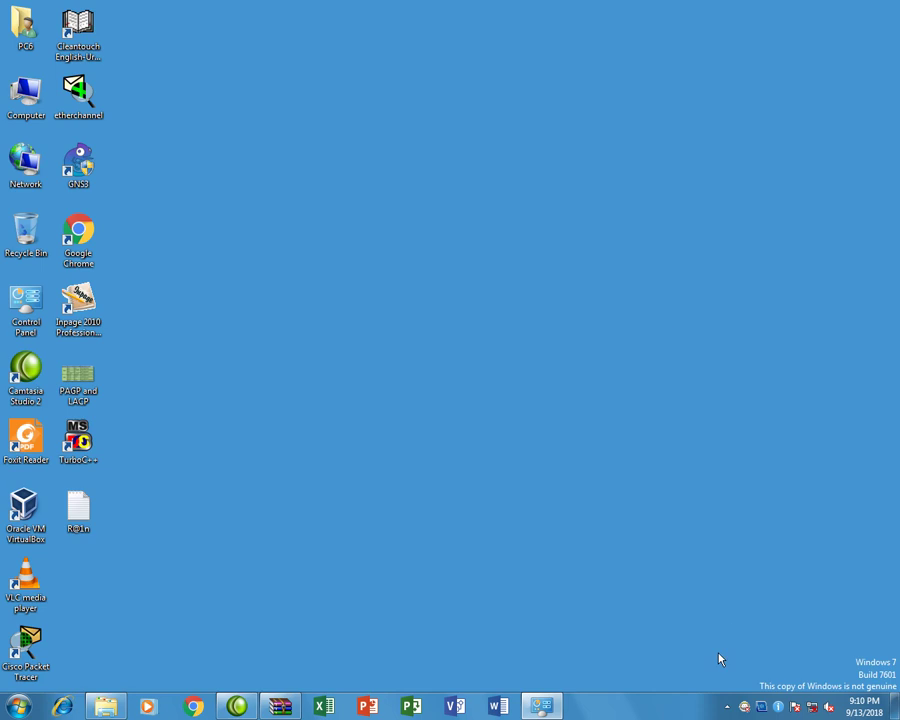
Open the Windows Temp folder by running temp.
key("super+r")
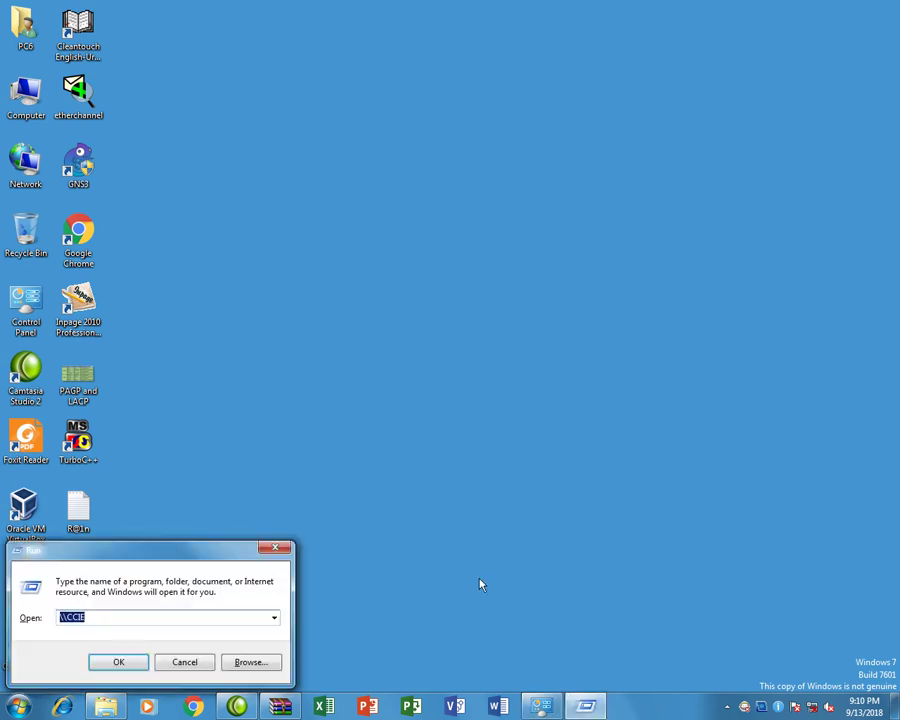
type("temp")
key("Return")
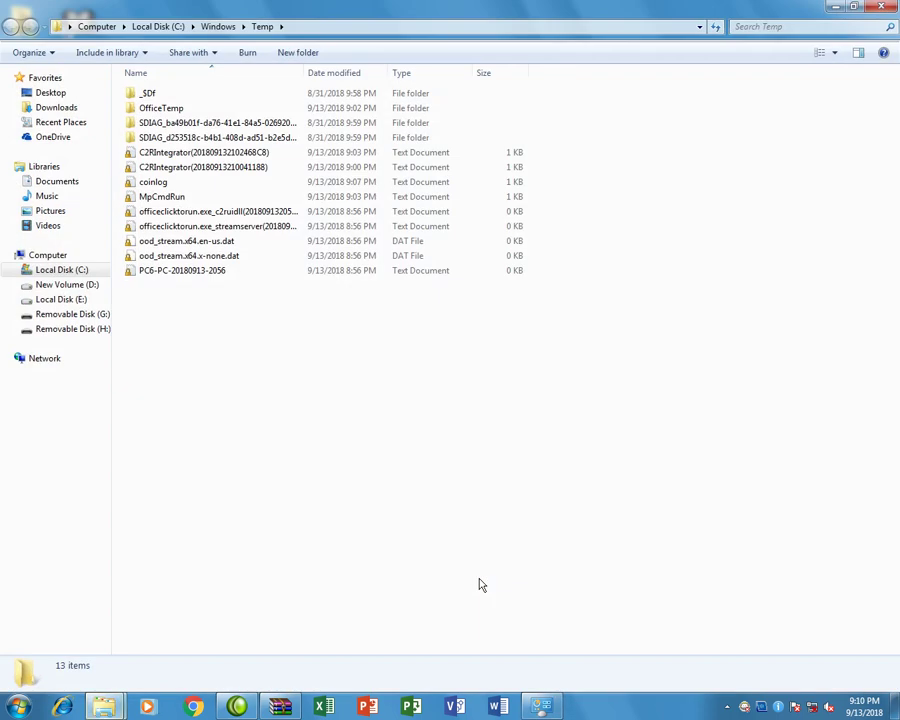
Permanently delete all items in the Temp folder, skipping files that are in use, and show the desktop.
key("ctrl+a")
key("shift+Delete")
key("Return")
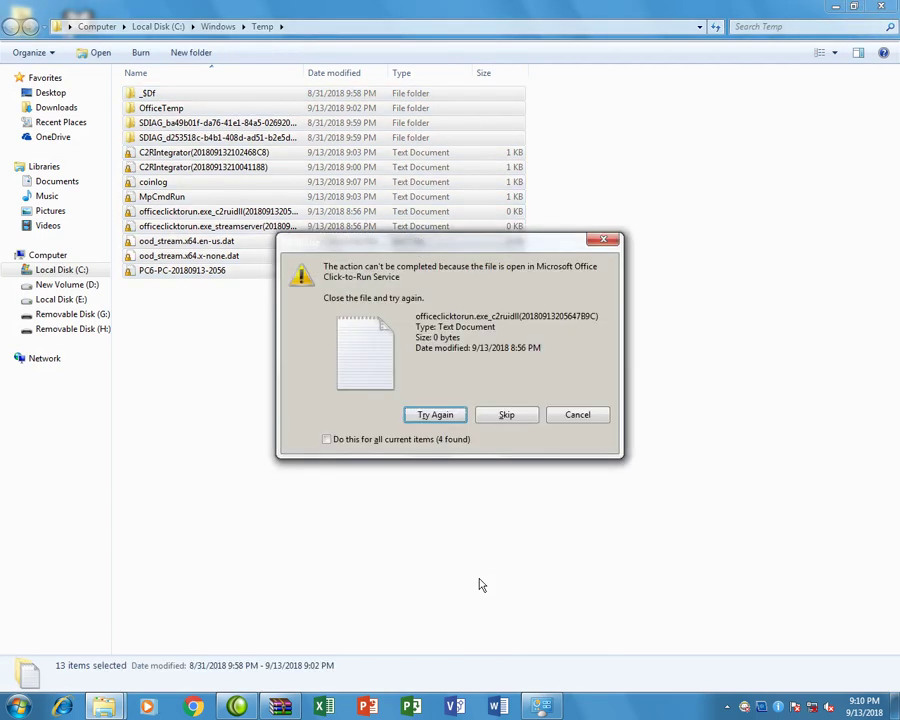
key("Return")
key("Return")
key("Return")
key("Return")
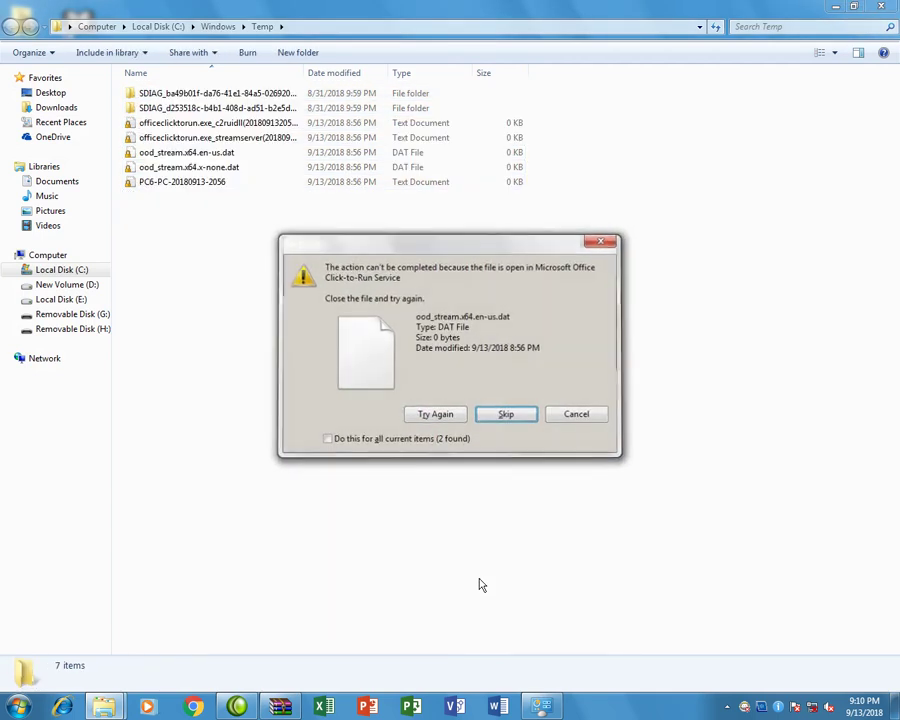
key("Return")
key("Return")
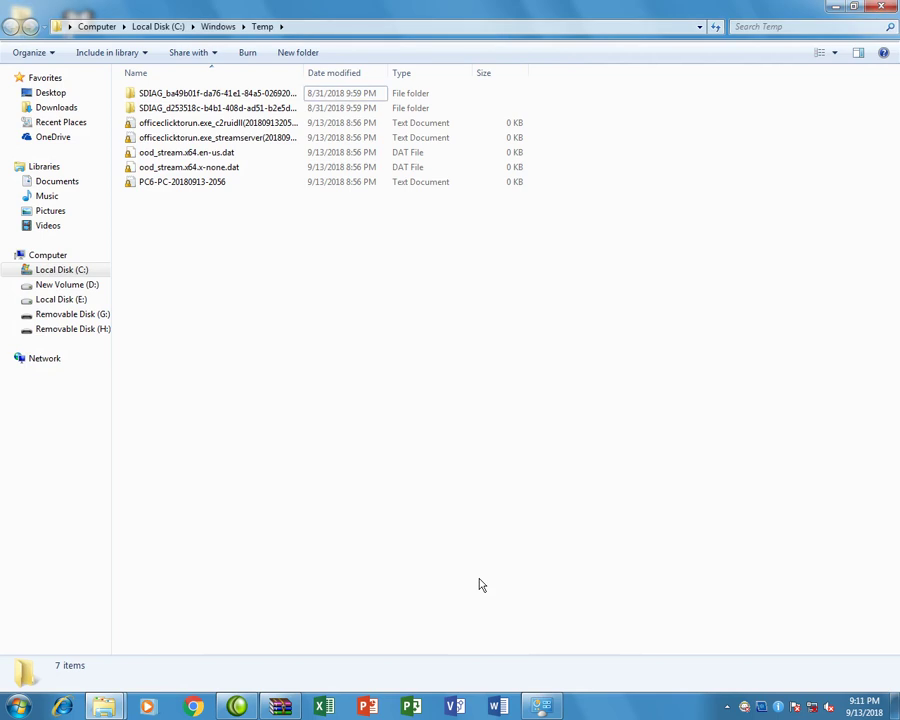
key("super+d")
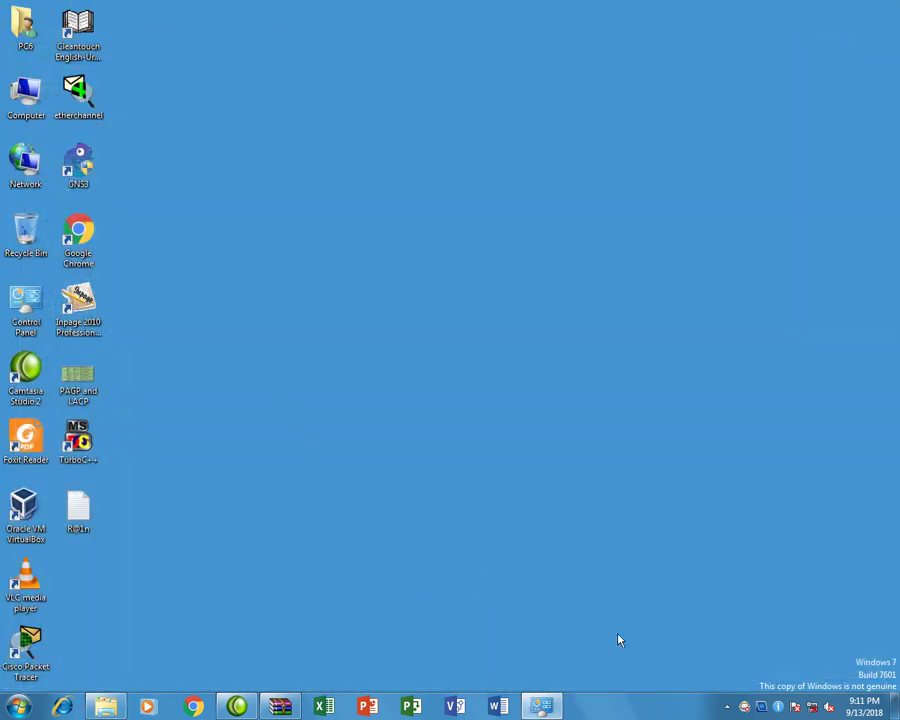
Open the Deep Freeze Standard login and enter the Deep Freeze password to access its settings.
double_click(745, 708, "shift")
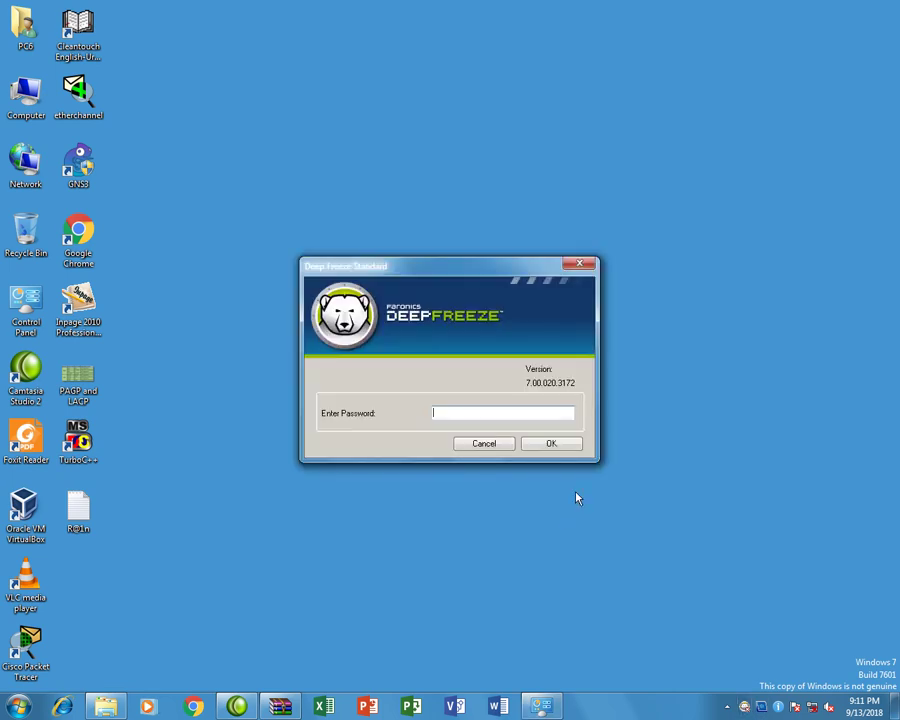
type("********")
key("Return")
type("********")
key("Return")
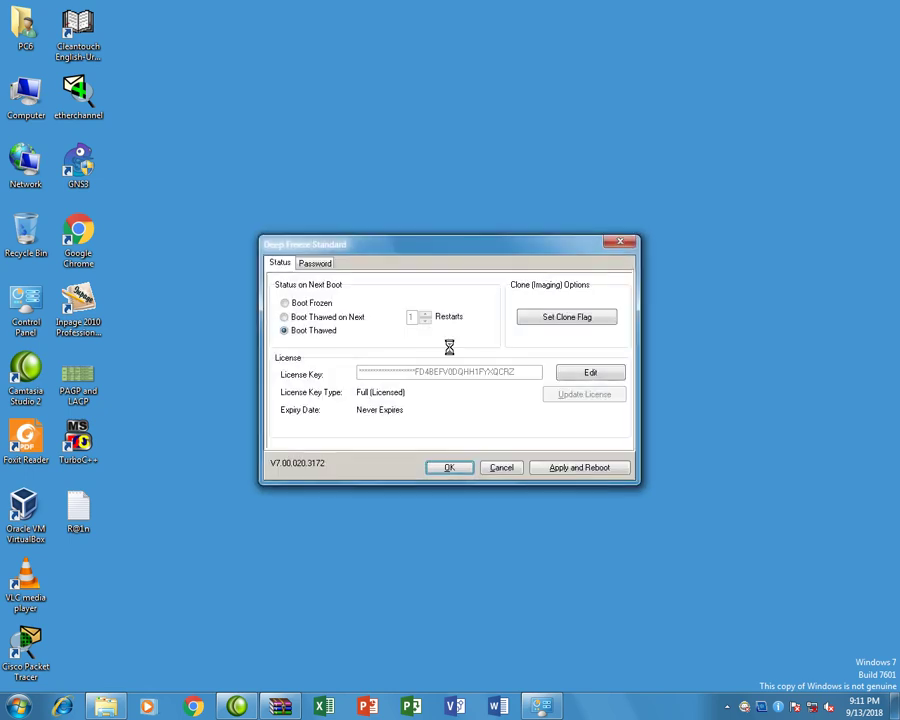
Set the Deep Freeze status on next boot to Boot Frozen and accept the confirmation.
left_click(322, 302)
left_click(441, 467)
left_click(568, 434)
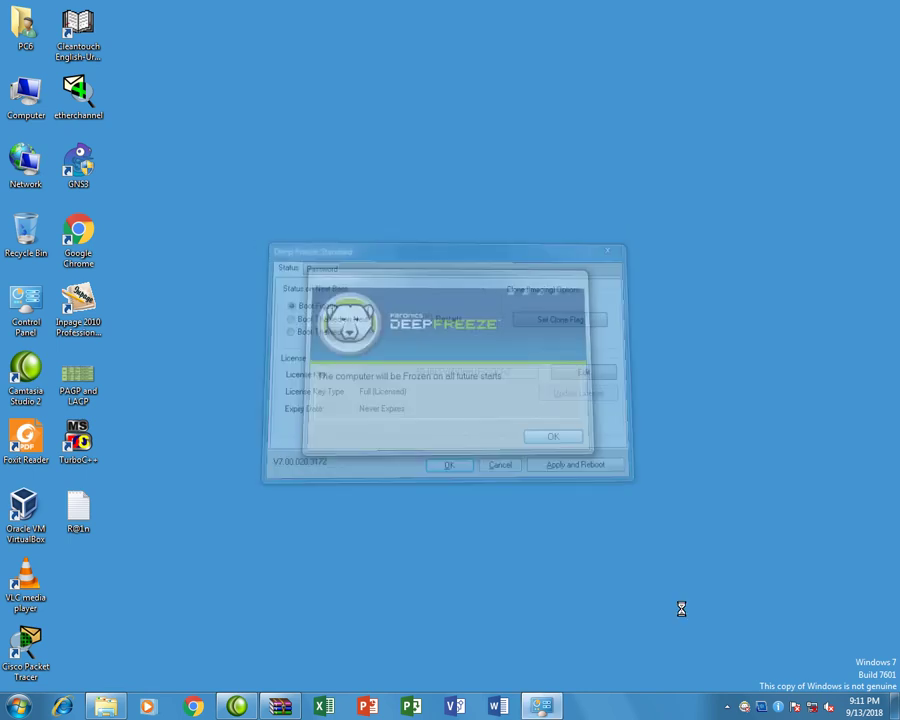
Restore the minimized Camtasia Recorder window.
left_click(727, 707)
left_click(716, 642)
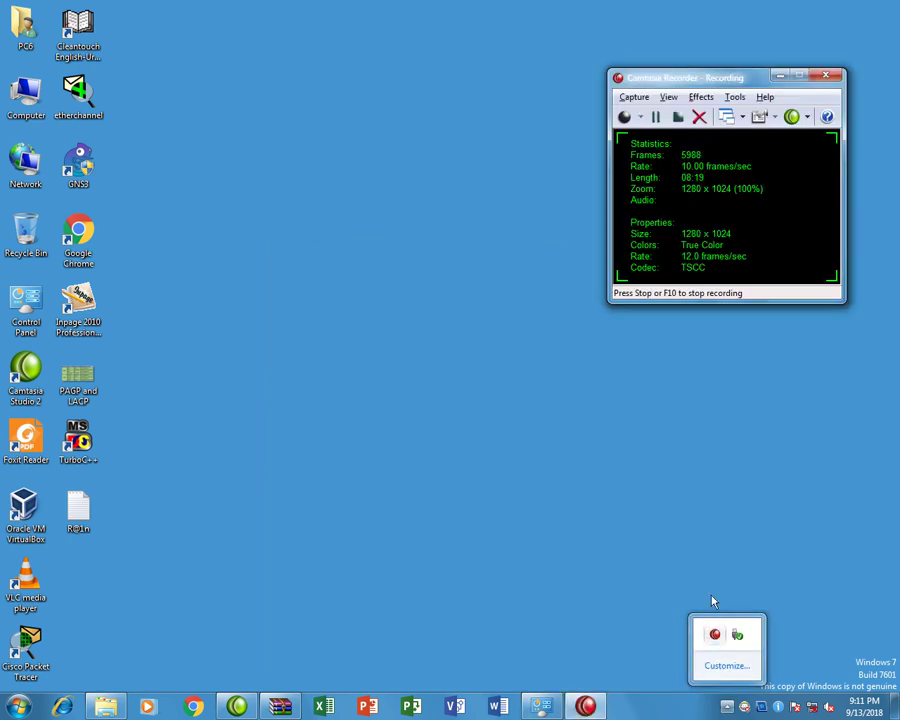